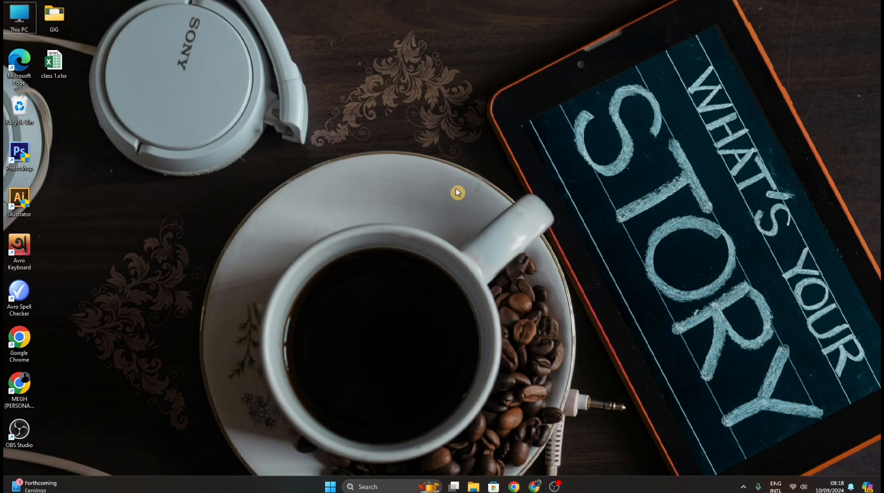
- Create a new Microsoft Excel worksheet on the desktop, name it chart, and open it
{"action": "right_click", "coordinate": [30, 35]}
{"action": "left_click", "coordinate": [282, 38]}
{"action": "right_click", "coordinate": [87, 118]}
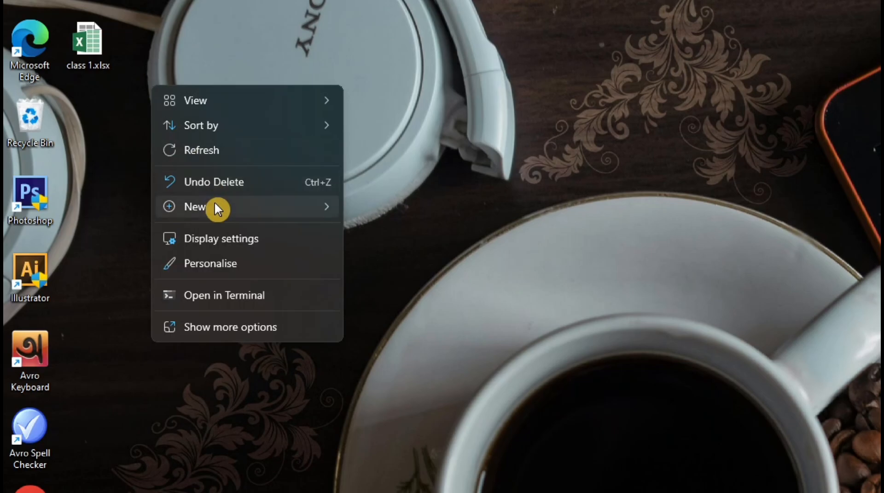
{"action": "mouse_move", "coordinate": [214, 203]}
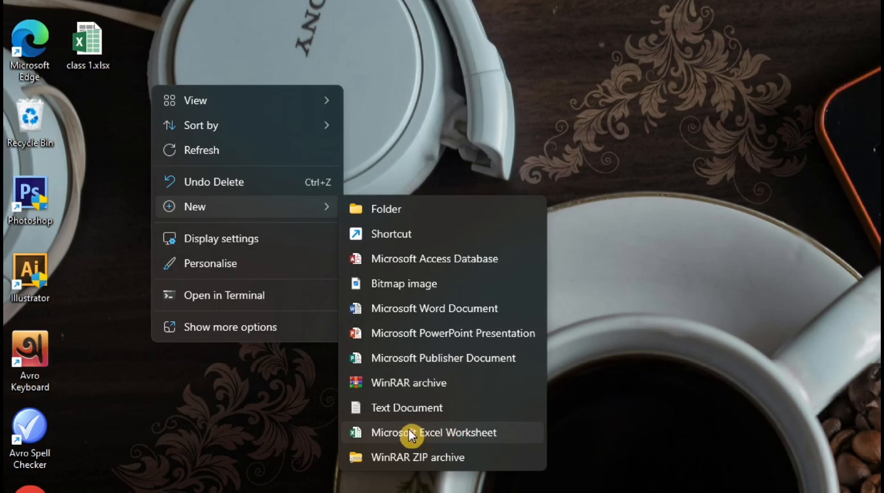
{"action": "left_click", "coordinate": [484, 436]}
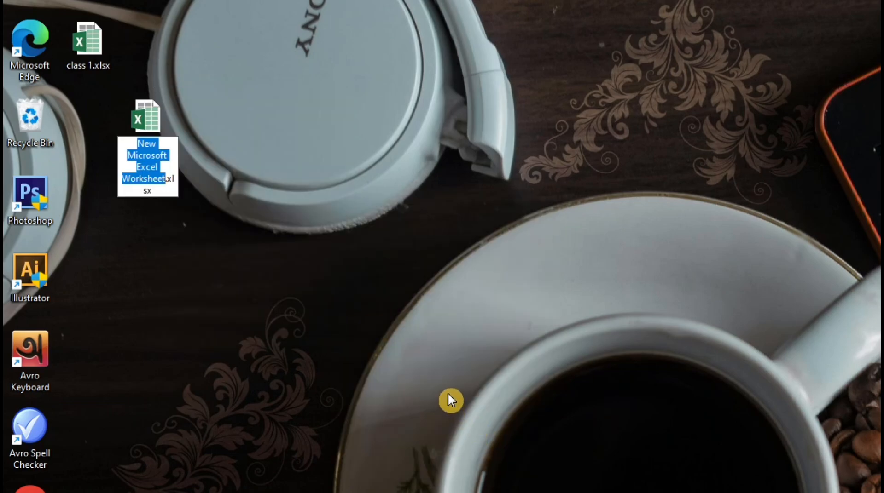
{"action": "type", "text": "chart"}
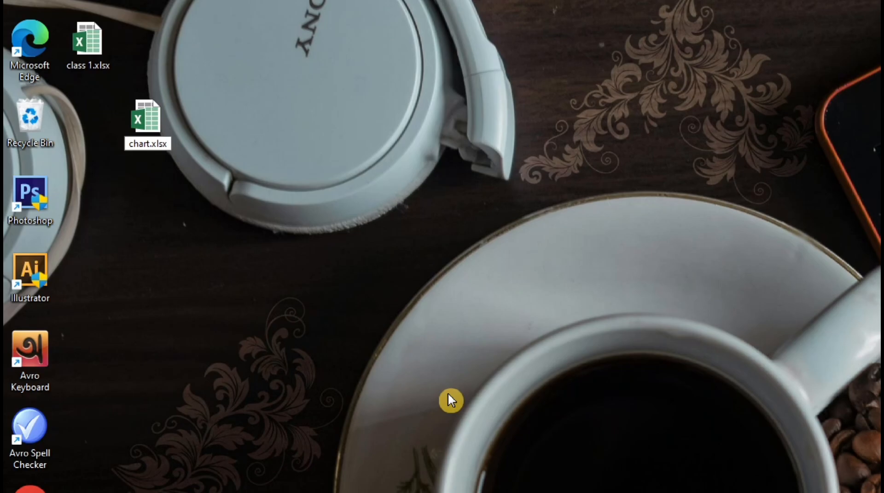
{"action": "key", "text": "Return"}
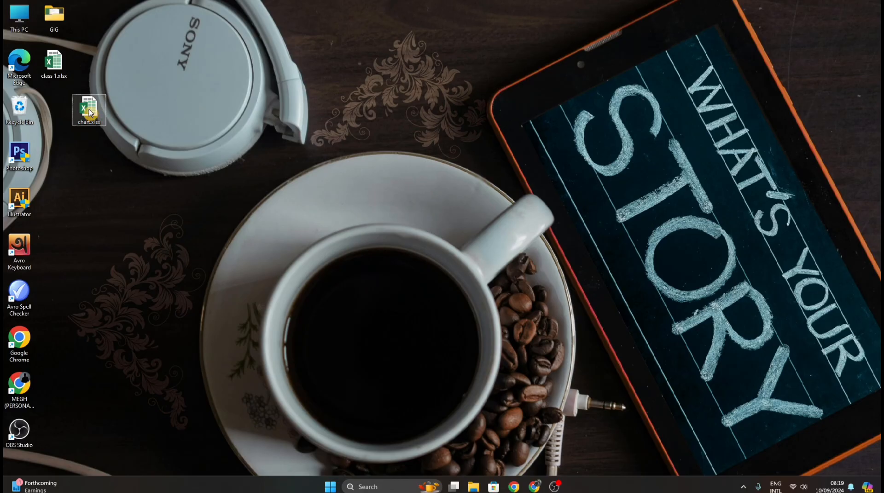
{"action": "double_click", "coordinate": [89, 111]}
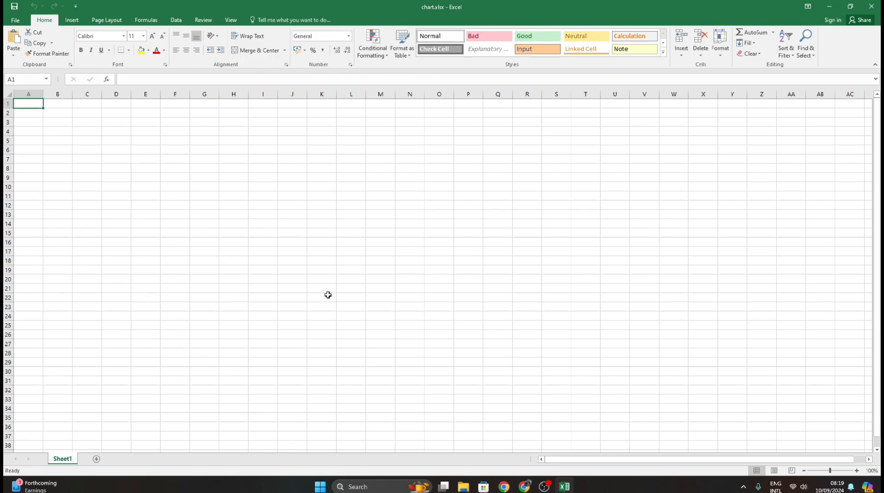
- Enter the country names Bangladesh, Argentina and Brazil in cells K14, L14 and M14
{"action": "left_click", "coordinate": [325, 221]}
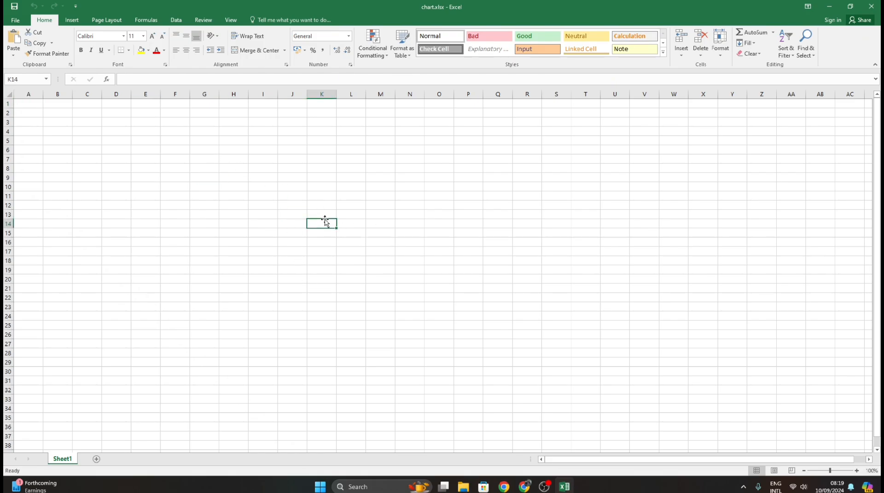
{"action": "double_click", "coordinate": [328, 225]}
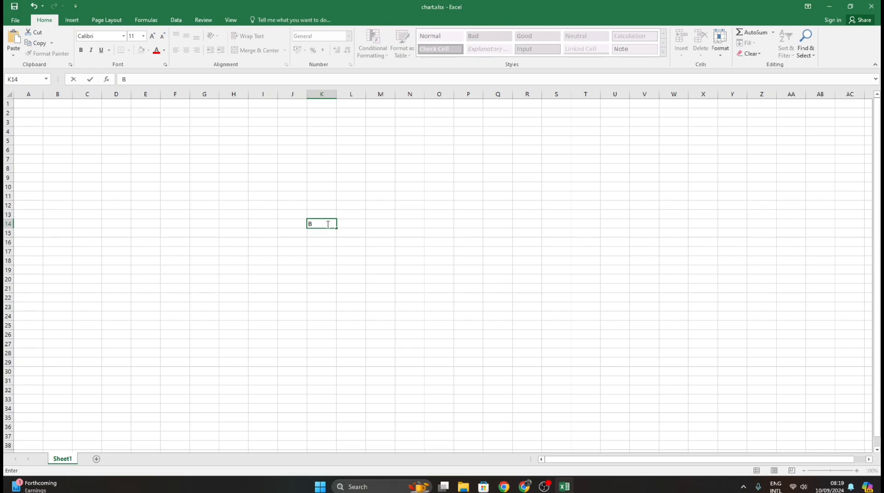
{"action": "type", "text": "Bangk"}
{"action": "key", "text": "Tab"}
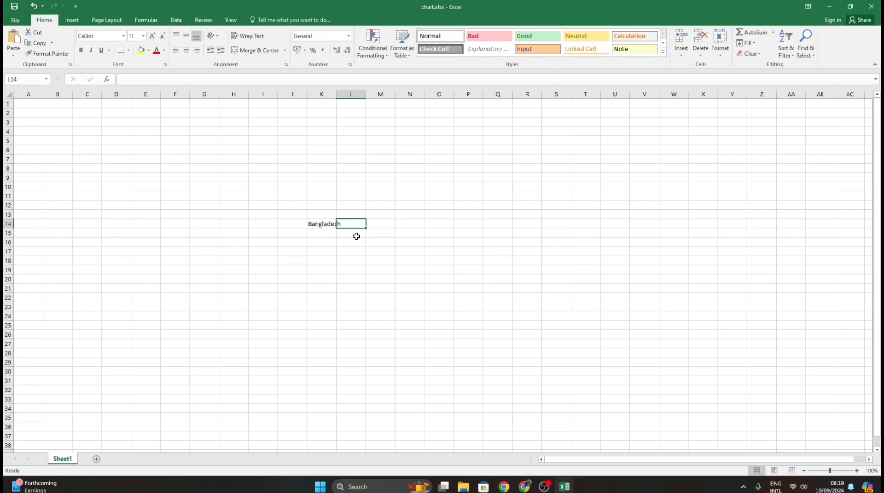
{"action": "type", "text": "Ar"}
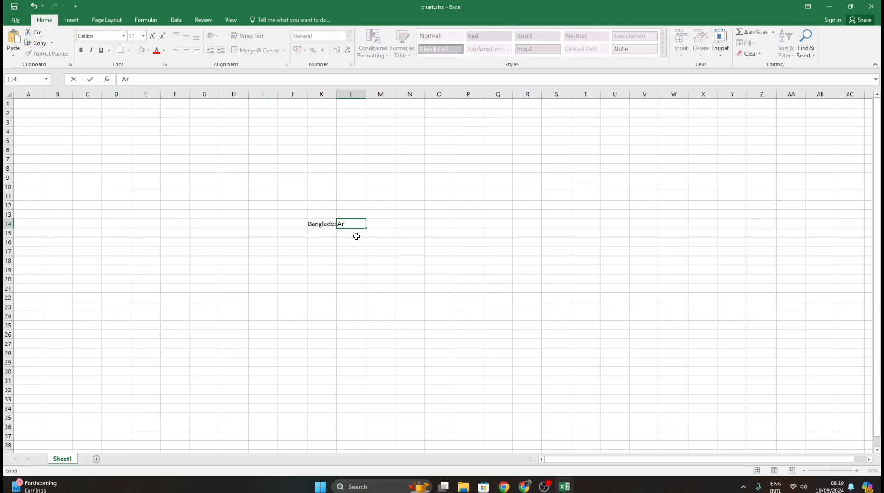
{"action": "type", "text": "gentina"}
{"action": "double_click", "coordinate": [382, 225]}
{"action": "left_click", "coordinate": [382, 225]}
{"action": "left_click", "coordinate": [427, 222]}
{"action": "left_click", "coordinate": [388, 223]}
{"action": "double_click", "coordinate": [389, 224]}
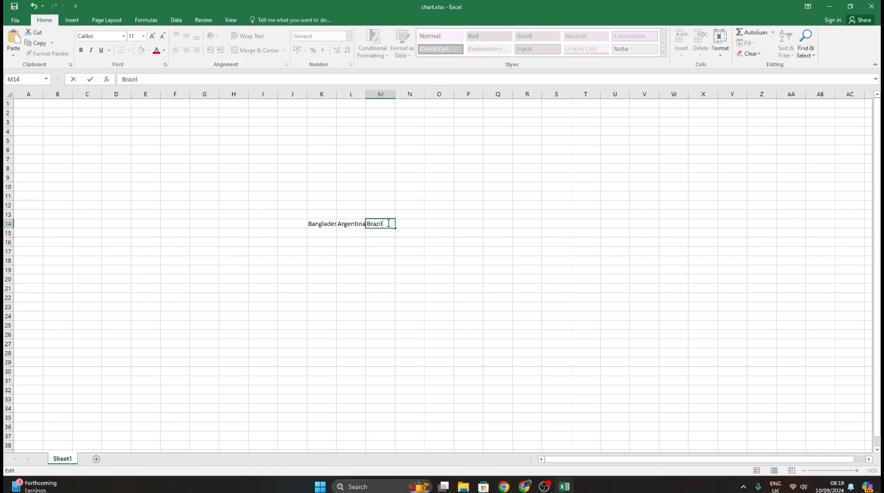
{"action": "left_click", "coordinate": [436, 252]}
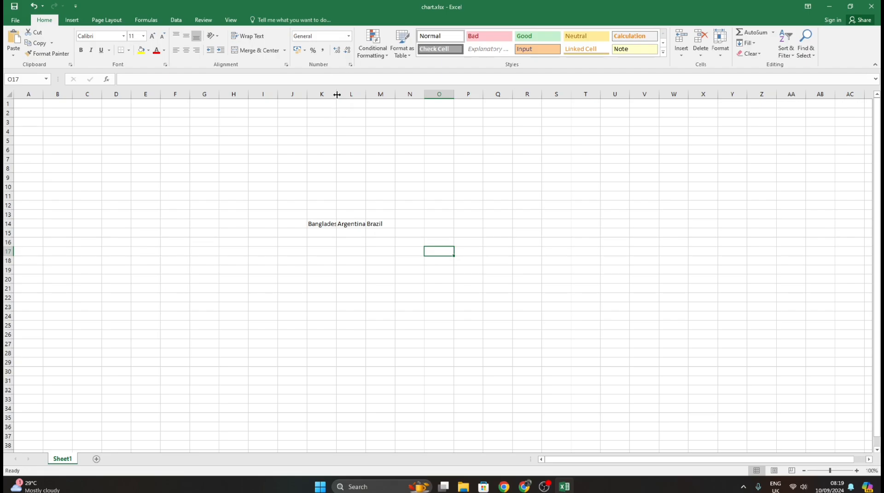
- Fit columns K and L to their country names and make column M slightly wider than Brazil
{"action": "mouse_move", "coordinate": [337, 94]}
{"action": "left_mouse_down"}
{"action": "mouse_move", "coordinate": [354, 95]}
{"action": "mouse_move", "coordinate": [329, 96]}
{"action": "left_mouse_up"}
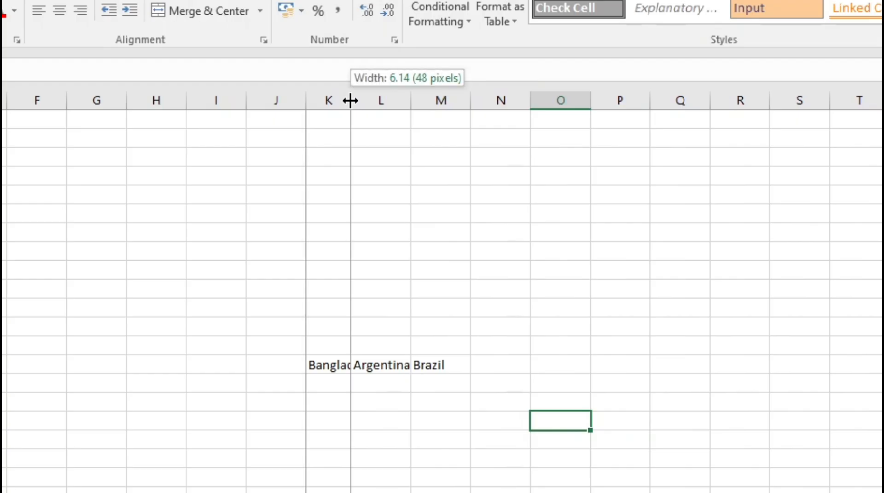
{"action": "double_click", "coordinate": [330, 95]}
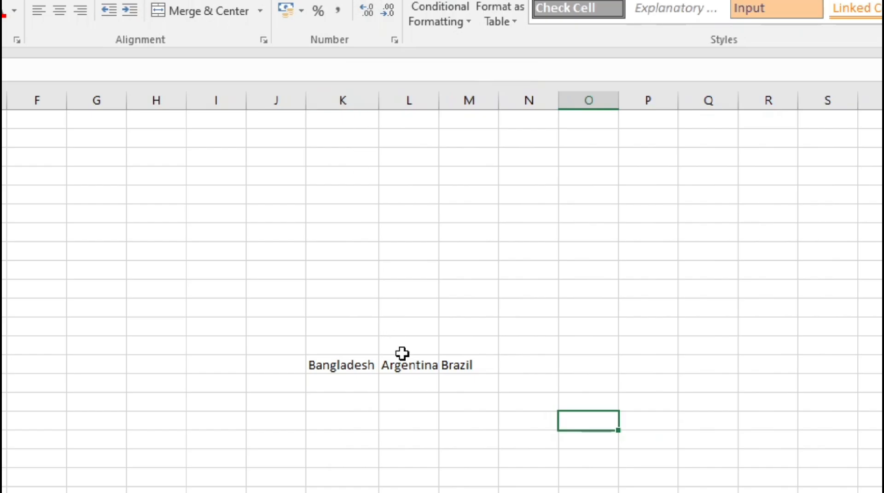
{"action": "left_click_drag", "start_coordinate": [438, 101], "coordinate": [438, 101]}
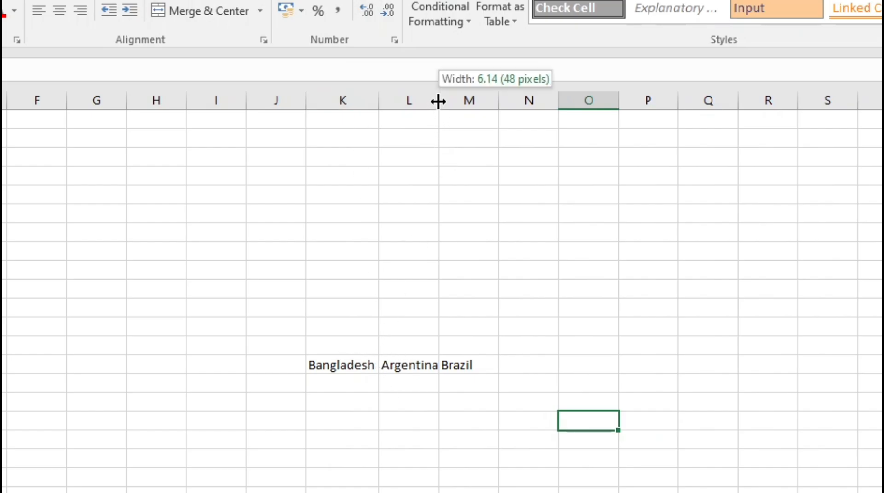
{"action": "double_click", "coordinate": [438, 102]}
{"action": "double_click", "coordinate": [501, 95]}
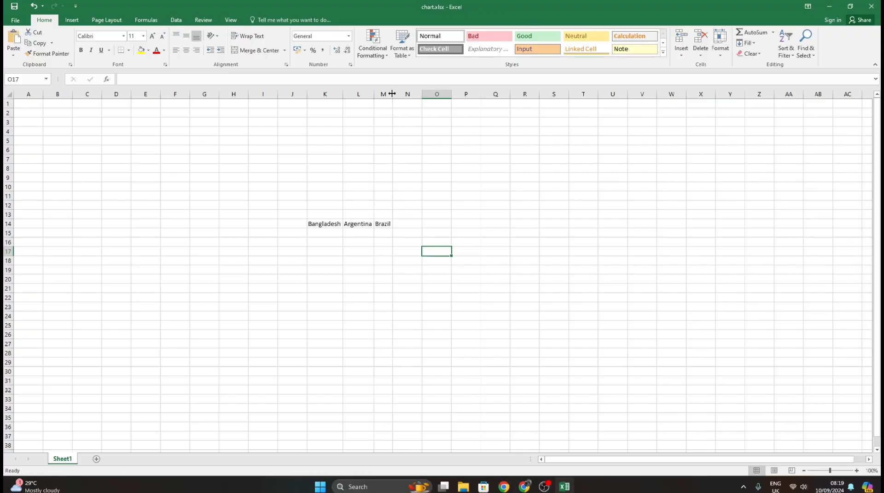
{"action": "left_click_drag", "start_coordinate": [392, 93], "coordinate": [399, 98]}
{"action": "left_click", "coordinate": [441, 185]}
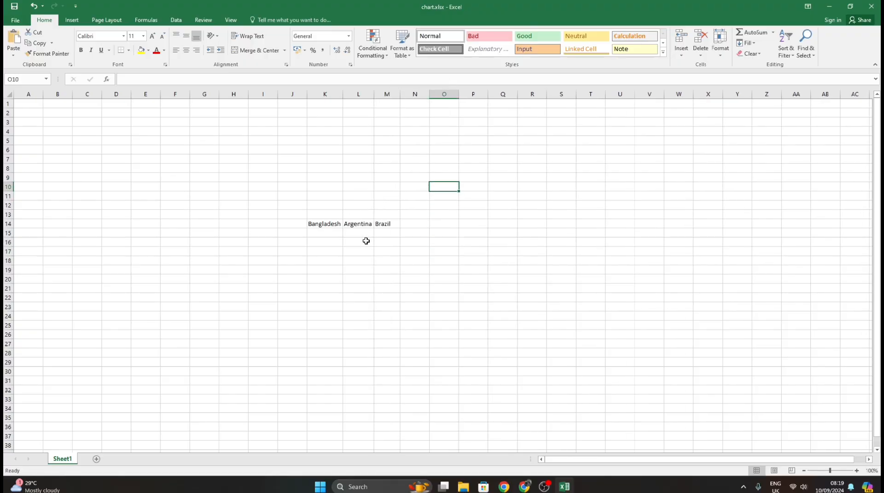
- Enter the values 16, 70 and 85 in cells K15, L15 and M15 below the country names
{"action": "scroll", "coordinate": [391, 250], "scroll_direction": "up", "scroll_amount": 5}
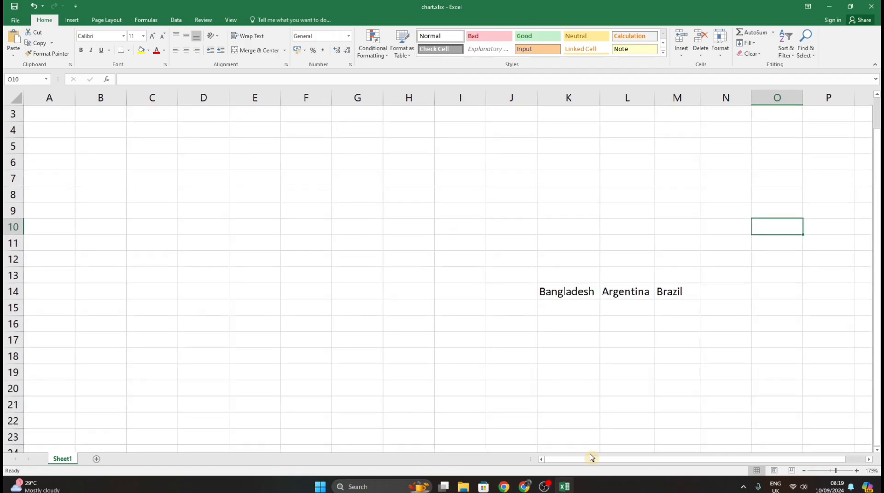
{"action": "left_click_drag", "start_coordinate": [591, 458], "coordinate": [678, 452]}
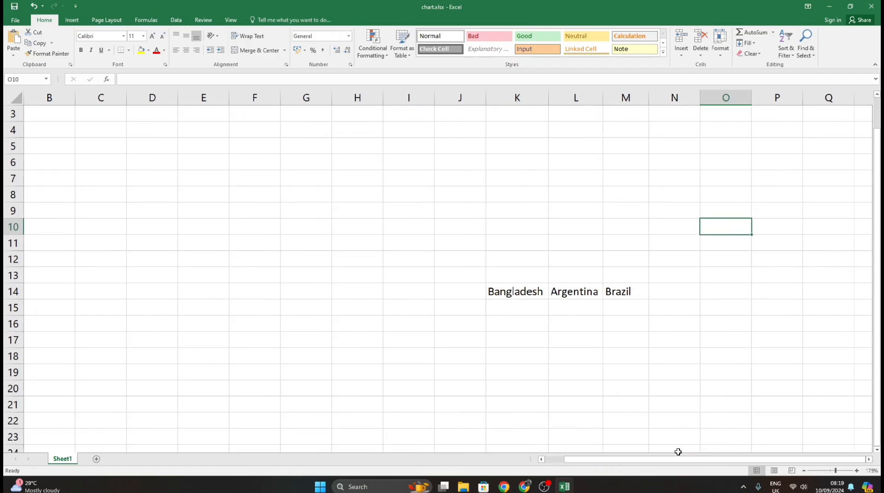
{"action": "scroll", "coordinate": [592, 344], "scroll_direction": "down", "scroll_amount": 1}
{"action": "left_click", "coordinate": [514, 243]}
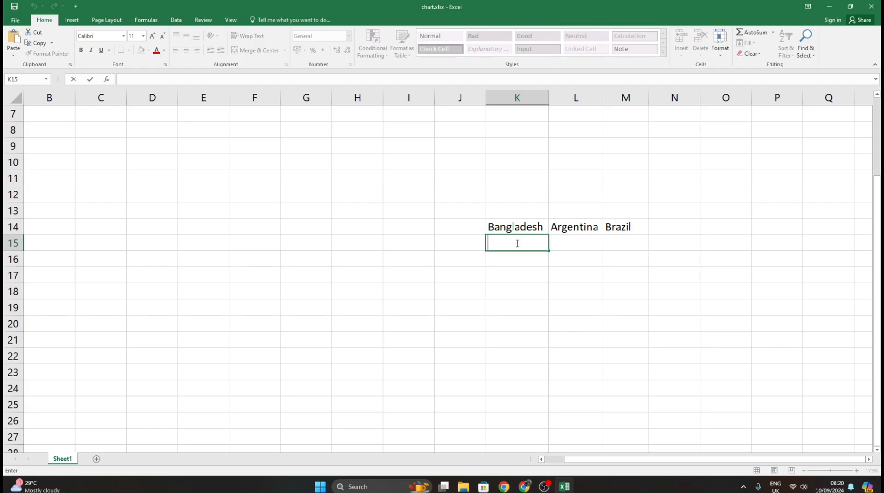
{"action": "type", "text": "16"}
{"action": "left_click", "coordinate": [566, 245]}
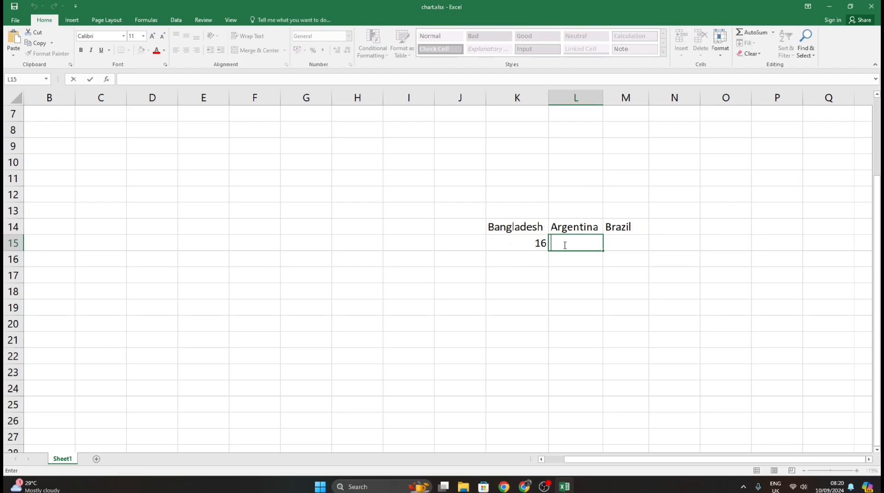
{"action": "type", "text": "70"}
{"action": "left_click", "coordinate": [634, 238]}
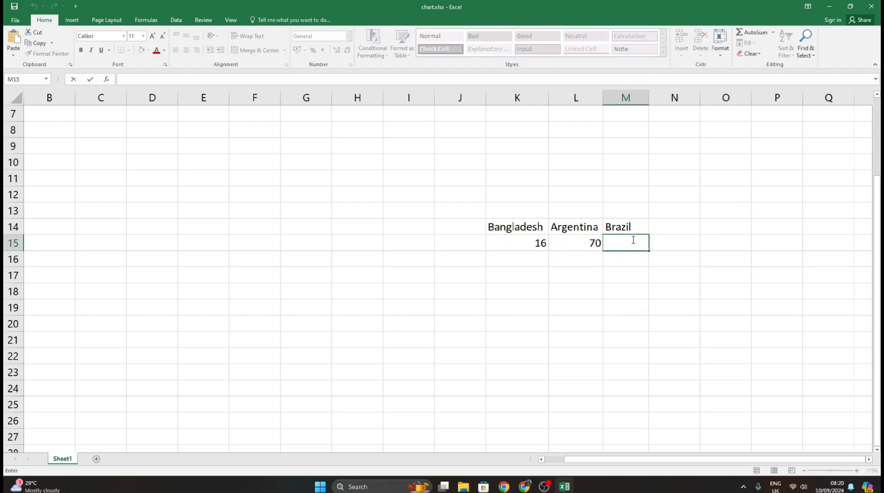
{"action": "type", "text": "80"}
{"action": "left_click", "coordinate": [677, 276]}
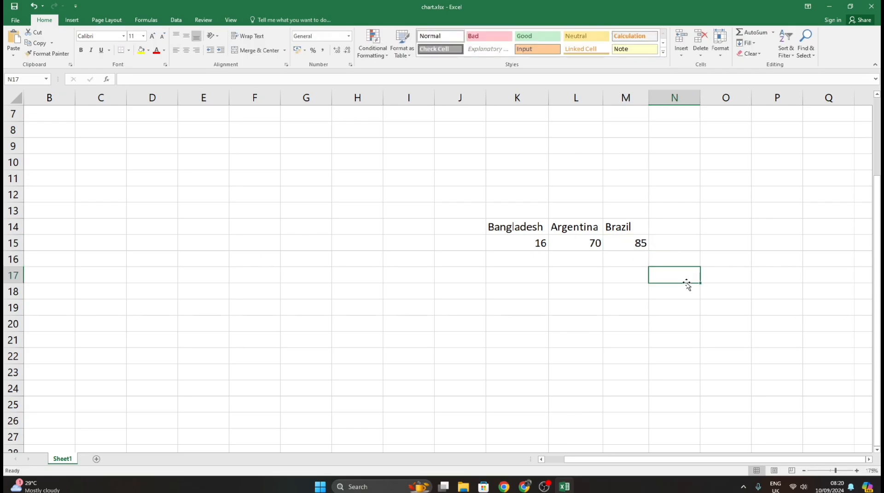
- Center the contents of K14:M15 horizontally and vertically
{"action": "left_click_drag", "start_coordinate": [488, 216], "coordinate": [633, 253]}
{"action": "left_click", "coordinate": [488, 223]}
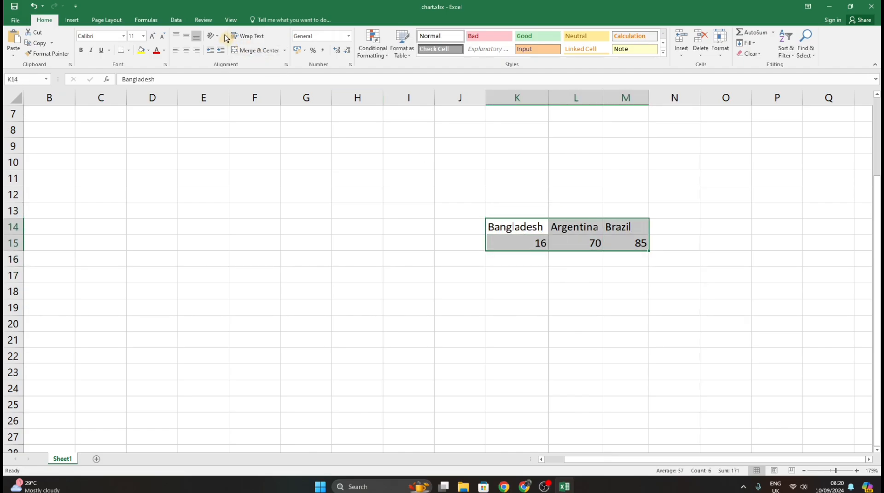
{"action": "left_click", "coordinate": [186, 50]}
{"action": "left_click", "coordinate": [186, 35]}
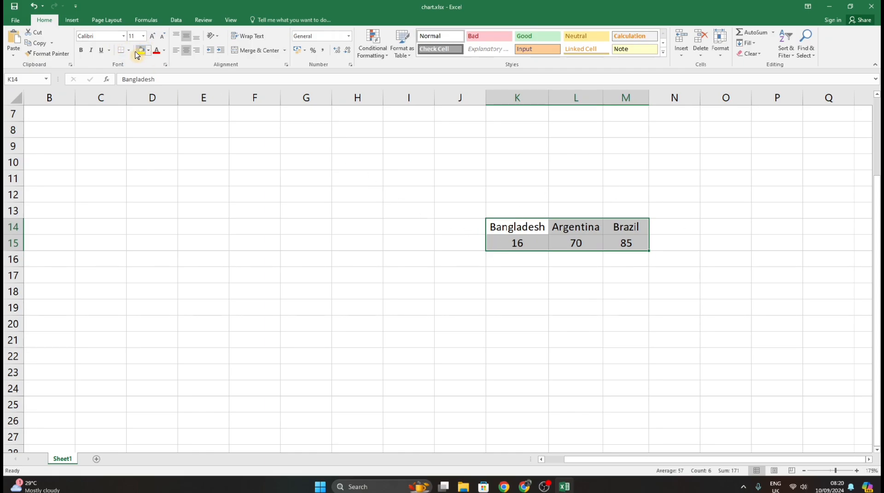
- Apply All Borders to the country table in K14:M15
{"action": "left_click", "coordinate": [129, 51]}
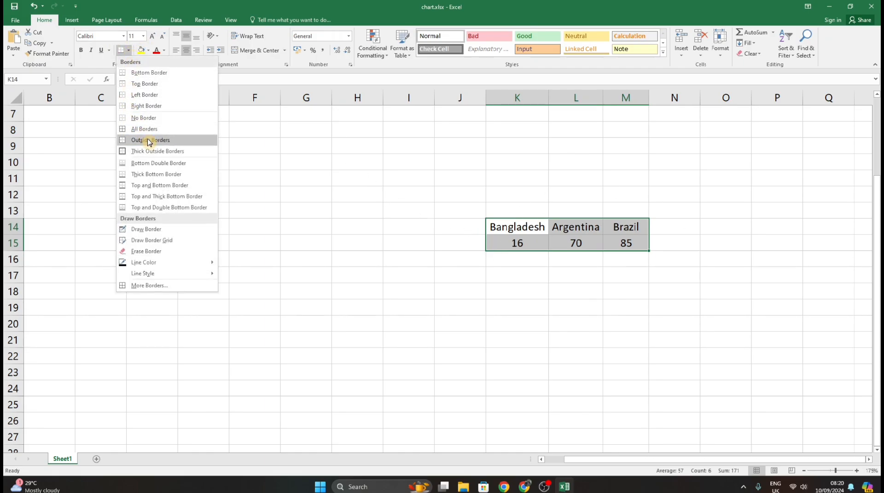
{"action": "left_click", "coordinate": [145, 129]}
{"action": "left_click", "coordinate": [688, 285]}
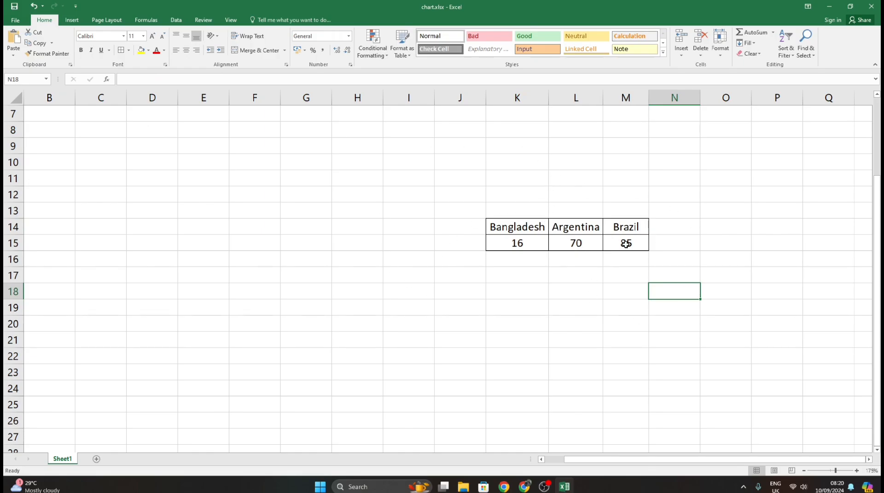
{"action": "left_click_drag", "start_coordinate": [584, 460], "coordinate": [598, 460]}
{"action": "left_click_drag", "start_coordinate": [483, 211], "coordinate": [647, 249]}
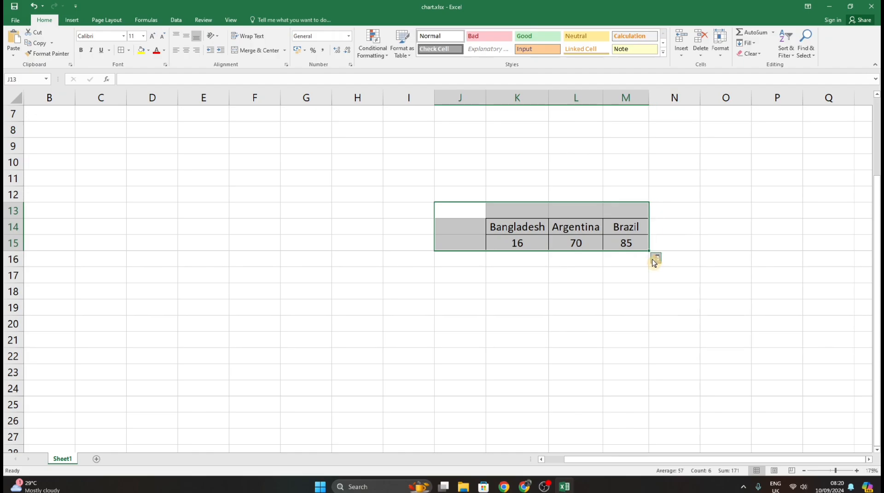
{"action": "left_click", "coordinate": [639, 258]}
{"action": "left_click_drag", "start_coordinate": [482, 215], "coordinate": [594, 247]}
{"action": "left_click", "coordinate": [601, 308]}
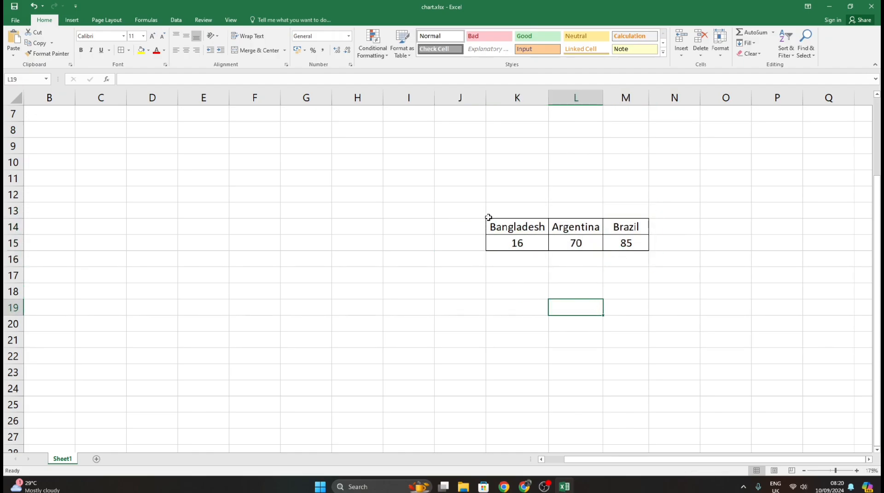
{"action": "left_click_drag", "start_coordinate": [489, 216], "coordinate": [621, 246]}
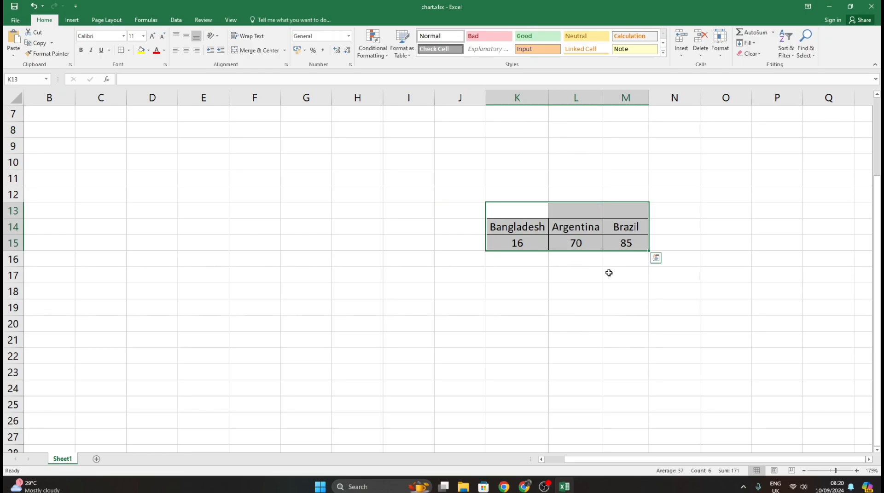
{"action": "left_click", "coordinate": [530, 289]}
{"action": "left_click", "coordinate": [611, 254]}
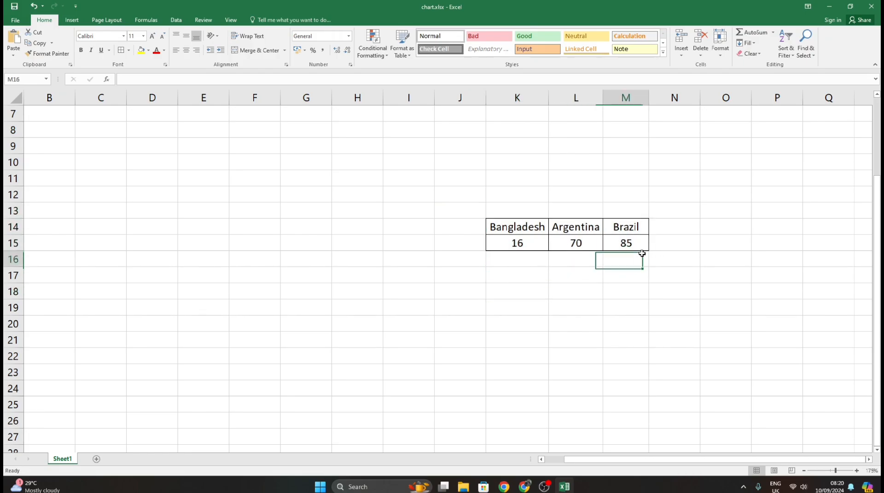
- Insert a 3-D pie chart from the country table in K14:M15
{"action": "left_click_drag", "start_coordinate": [491, 228], "coordinate": [623, 247]}
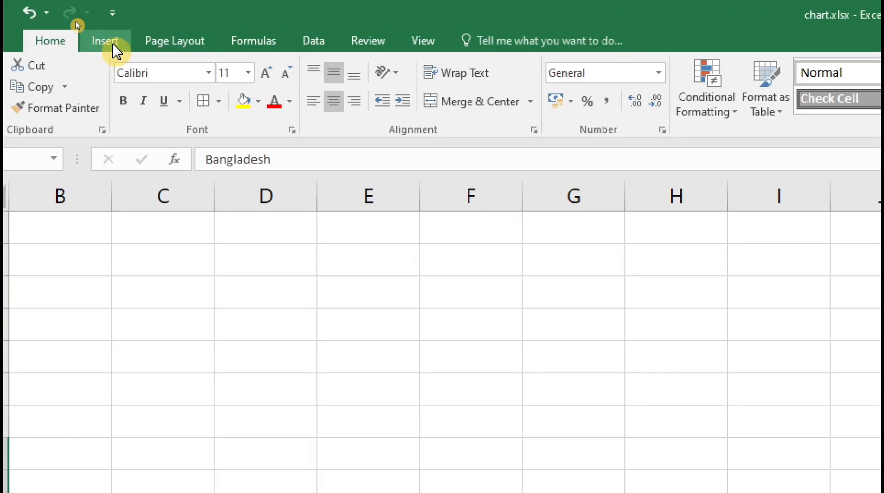
{"action": "left_click", "coordinate": [72, 20]}
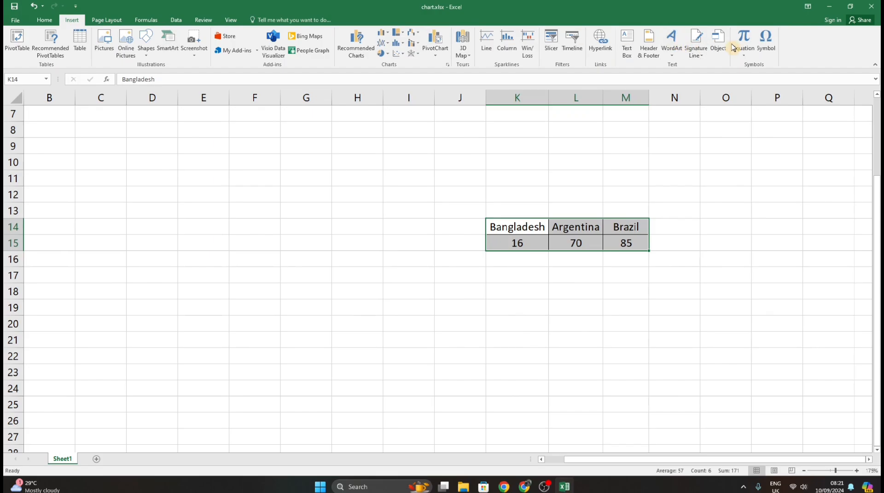
{"action": "key", "text": "ctrl+q"}
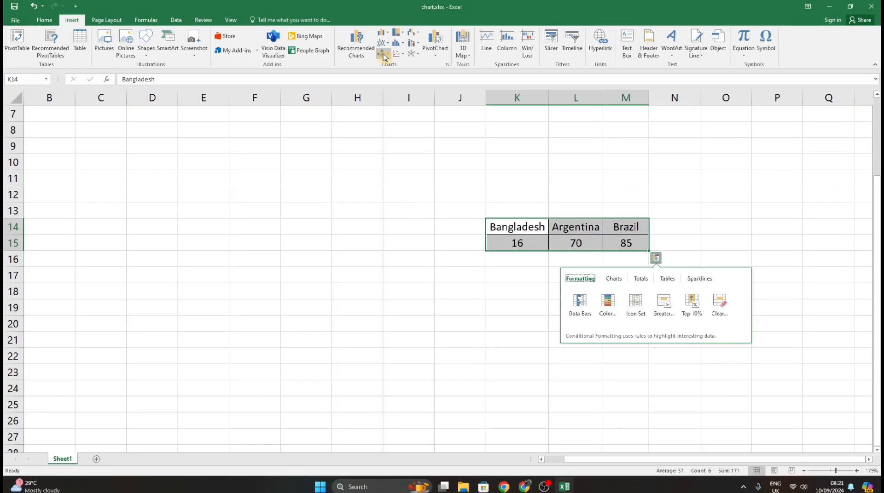
{"action": "left_click", "coordinate": [387, 108]}
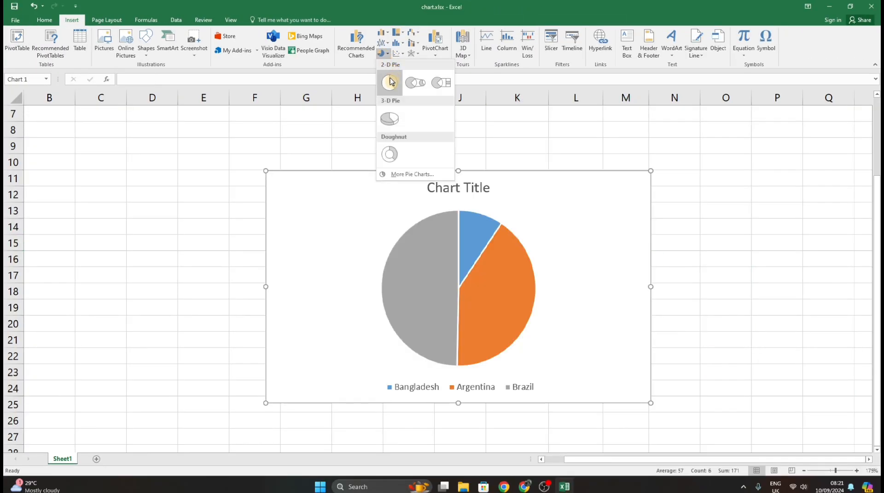
{"action": "left_click", "coordinate": [390, 117]}
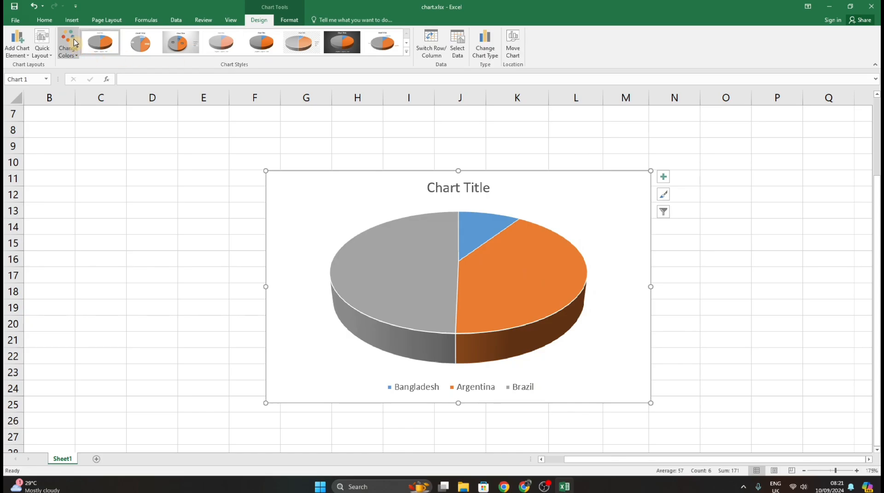
- Try several chart styles on the 3-D pie chart and settle on the tenth style in the gallery
{"action": "left_click", "coordinate": [406, 52]}
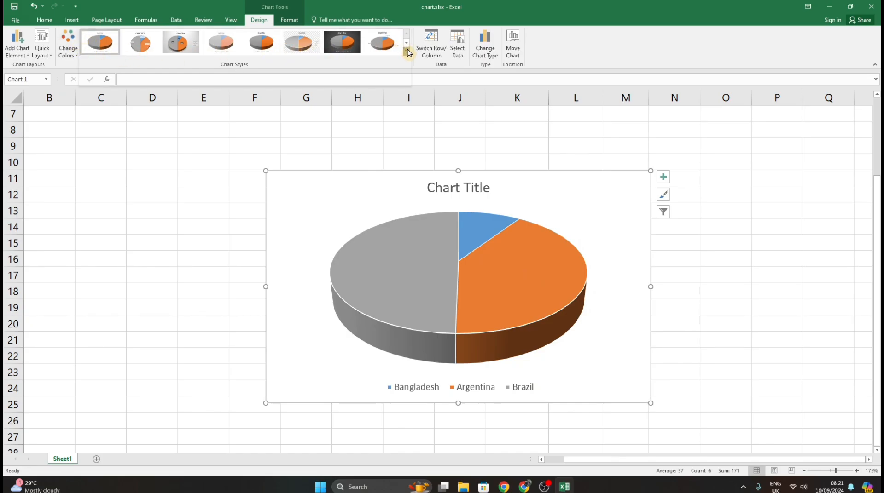
{"action": "left_click", "coordinate": [135, 45]}
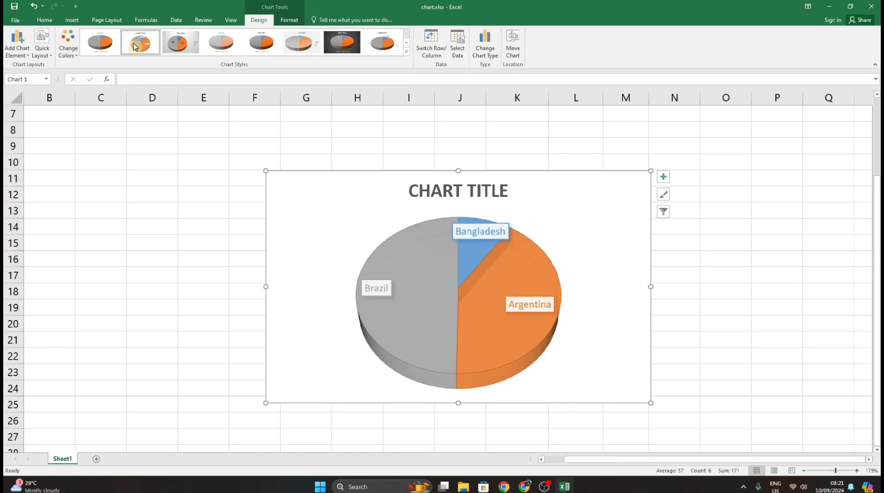
{"action": "left_click", "coordinate": [95, 45]}
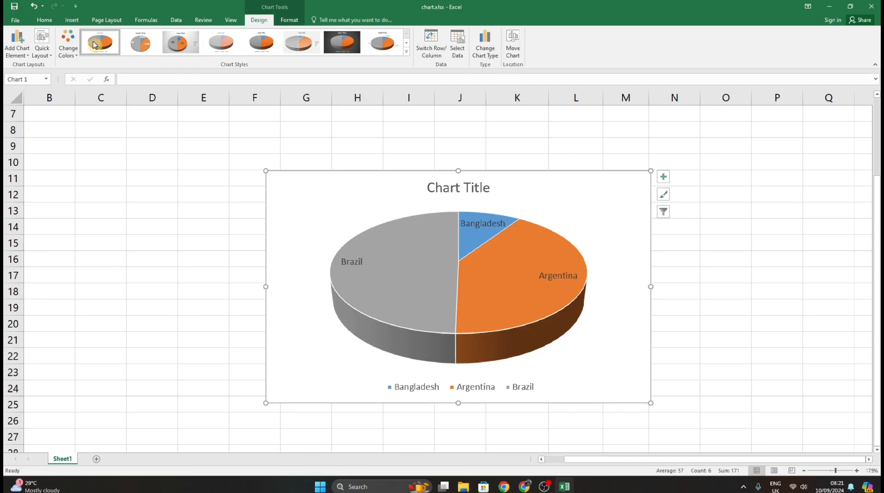
{"action": "left_click", "coordinate": [256, 51]}
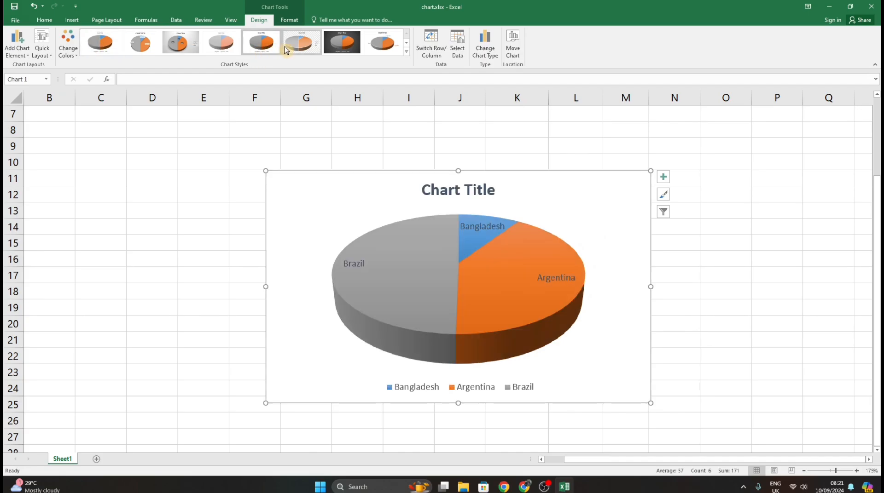
{"action": "left_click", "coordinate": [300, 48]}
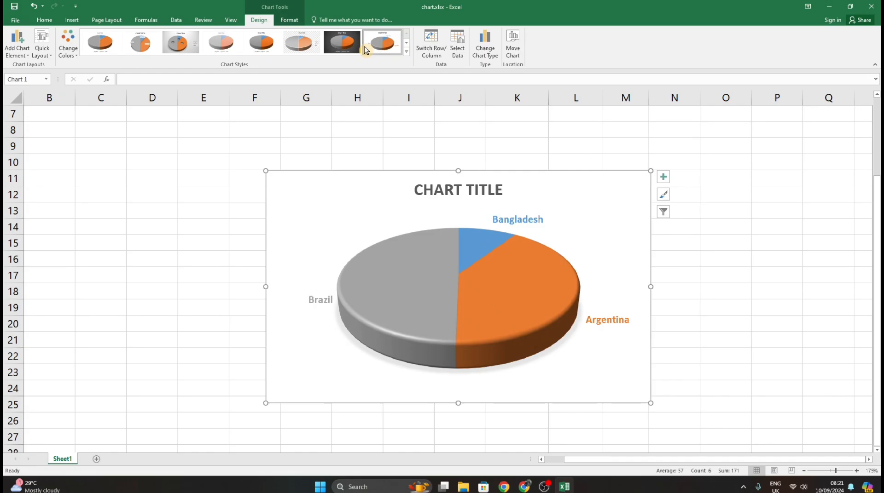
{"action": "left_click", "coordinate": [406, 52]}
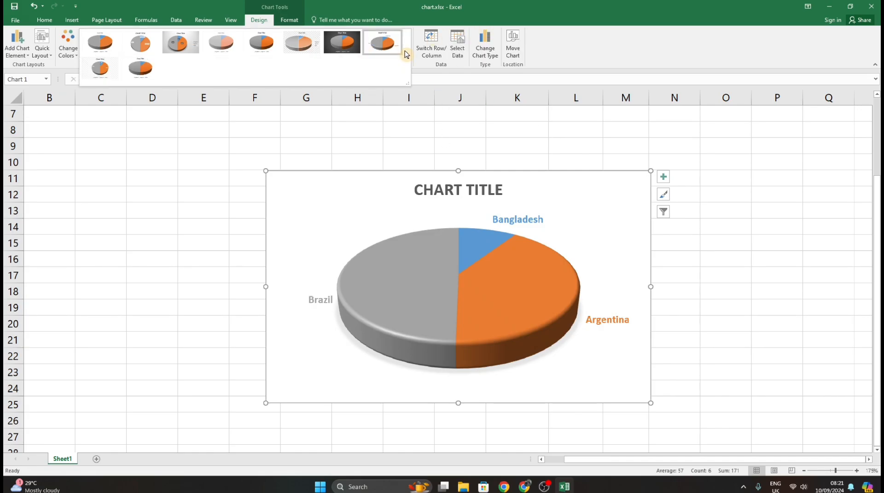
{"action": "left_click", "coordinate": [141, 68]}
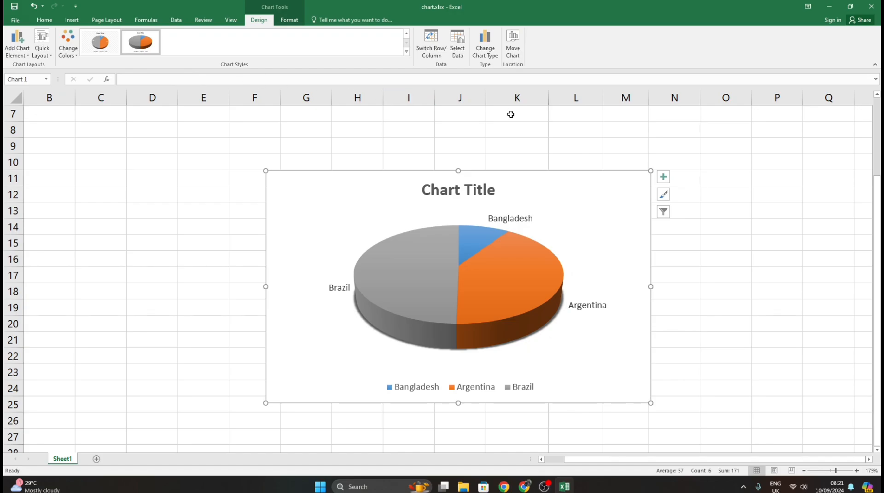
- Replace the pie chart's title text with "POpulation Chart"
{"action": "double_click", "coordinate": [458, 191]}
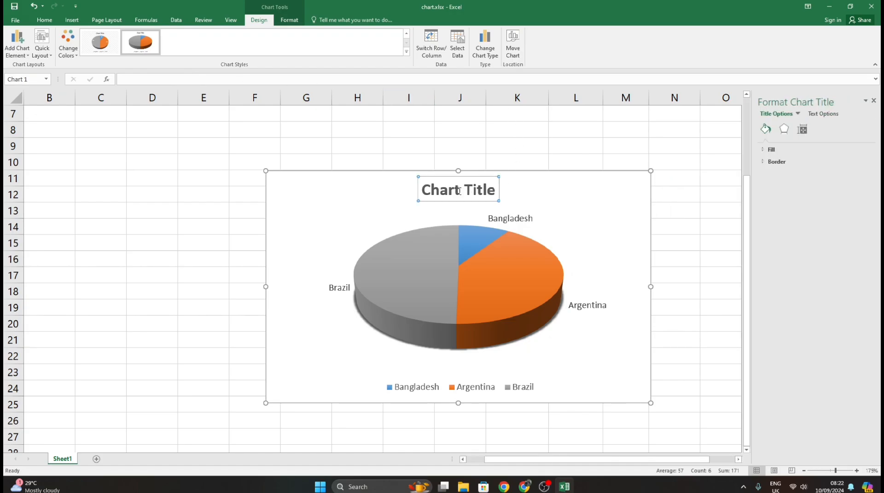
{"action": "triple_click", "coordinate": [459, 191]}
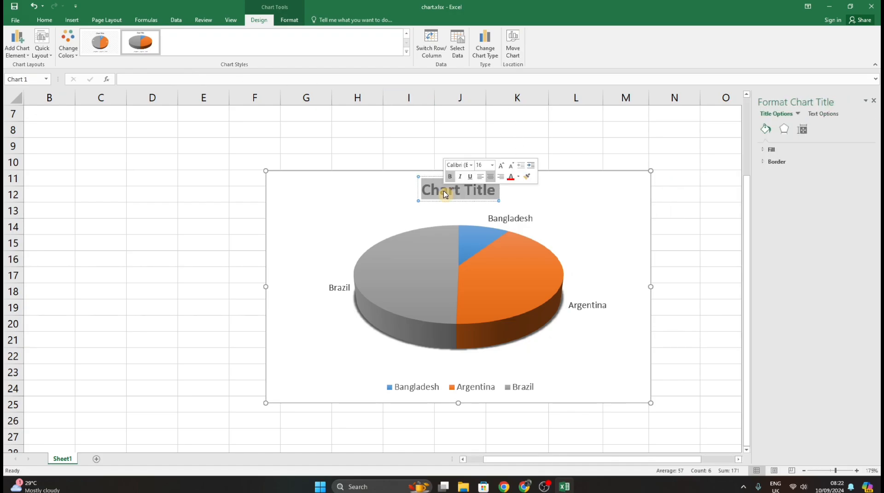
{"action": "type", "text": "PO"}
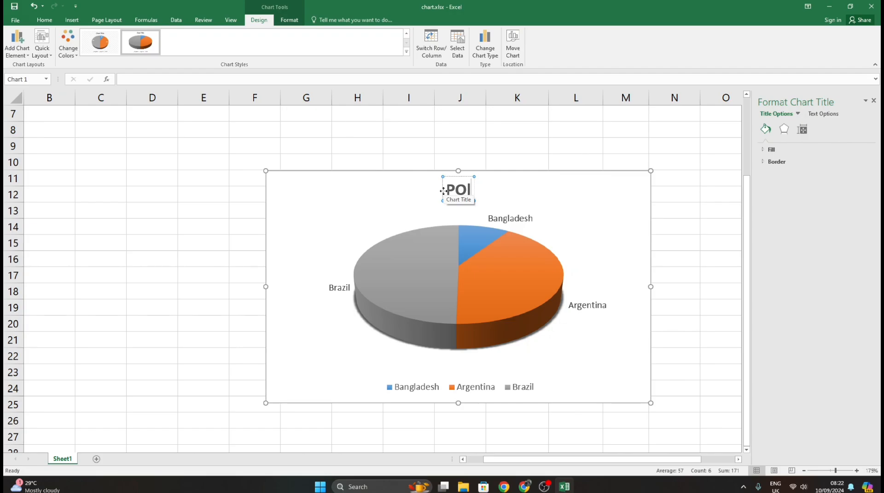
{"action": "type", "text": "p"}
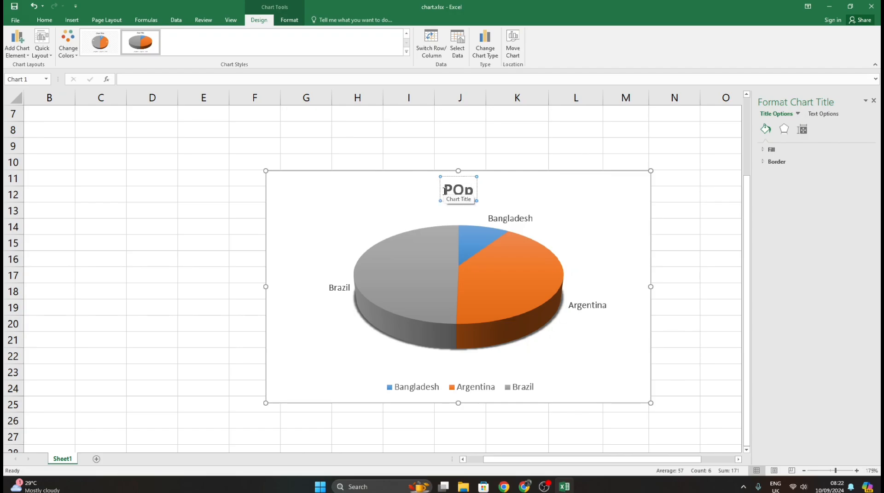
{"action": "type", "text": "ulation"}
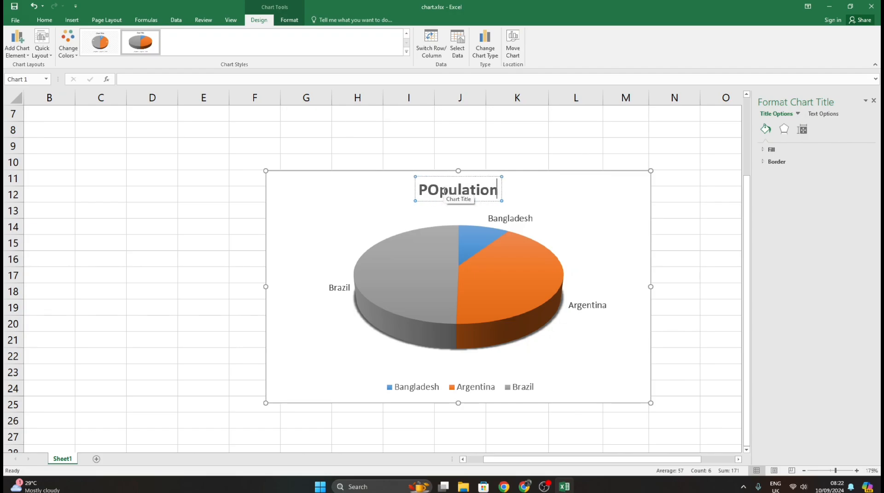
{"action": "type", "text": " C"}
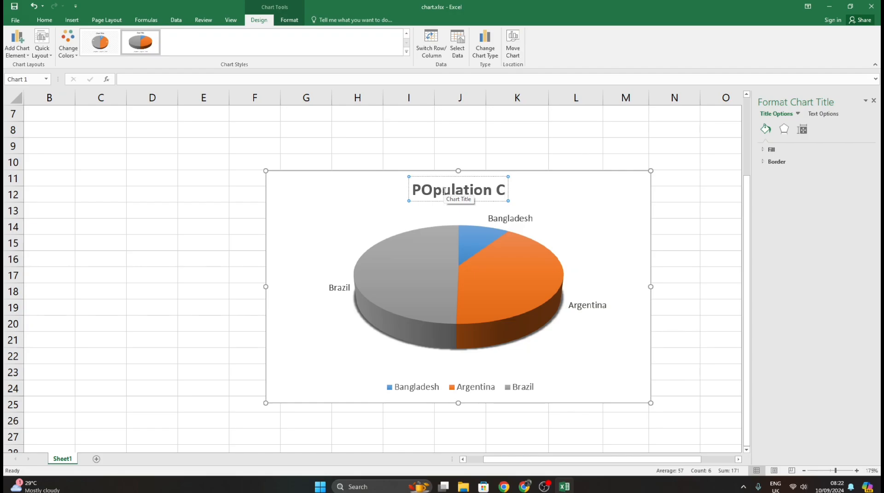
{"action": "type", "text": "hart"}
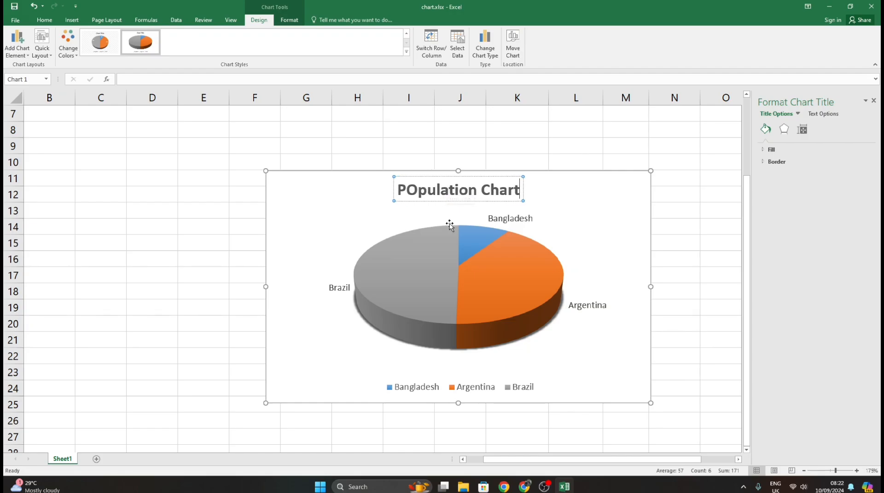
{"action": "left_click", "coordinate": [653, 262]}
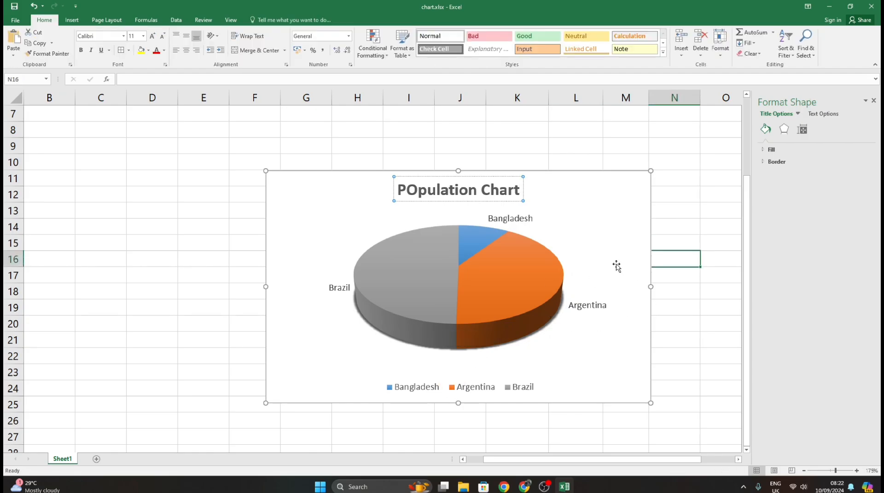
- Delete the pie chart's title and the whole chart, leaving the country table in place
{"action": "left_click", "coordinate": [417, 193]}
{"action": "scroll", "coordinate": [708, 274], "scroll_direction": "down", "scroll_amount": 4}
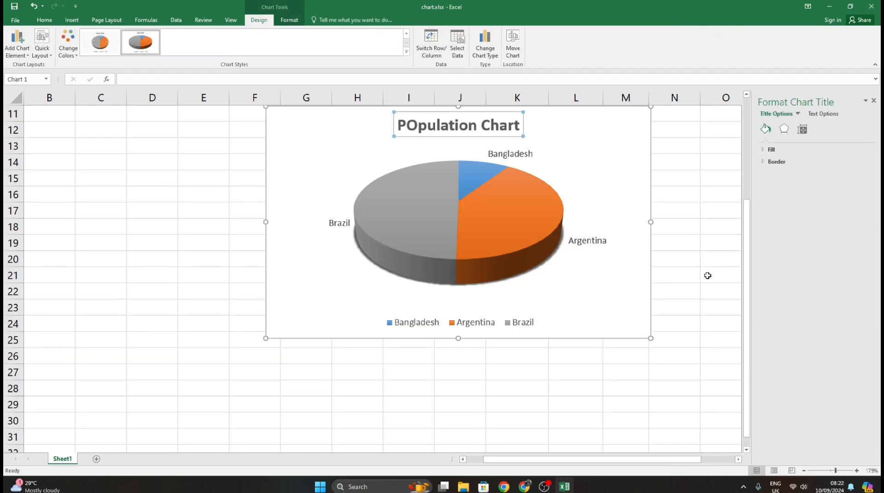
{"action": "scroll", "coordinate": [552, 302], "scroll_direction": "up", "scroll_amount": 6}
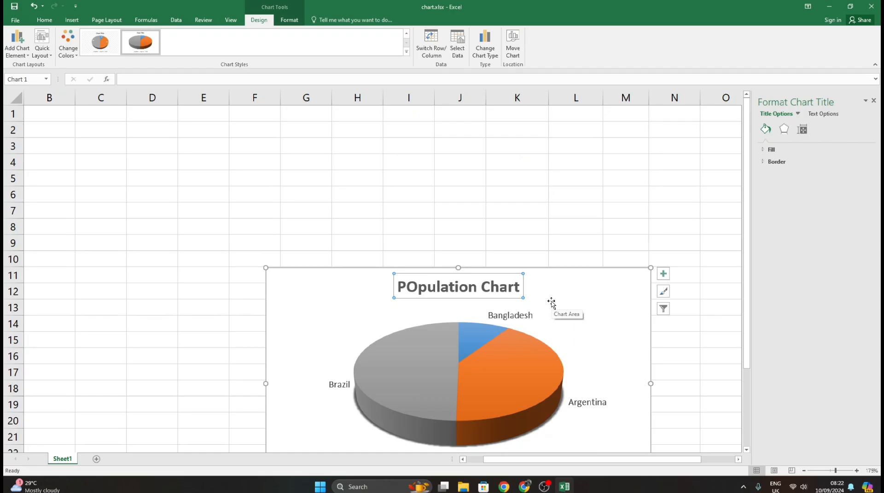
{"action": "key", "text": "Delete"}
{"action": "scroll", "coordinate": [601, 332], "scroll_direction": "down", "scroll_amount": 2}
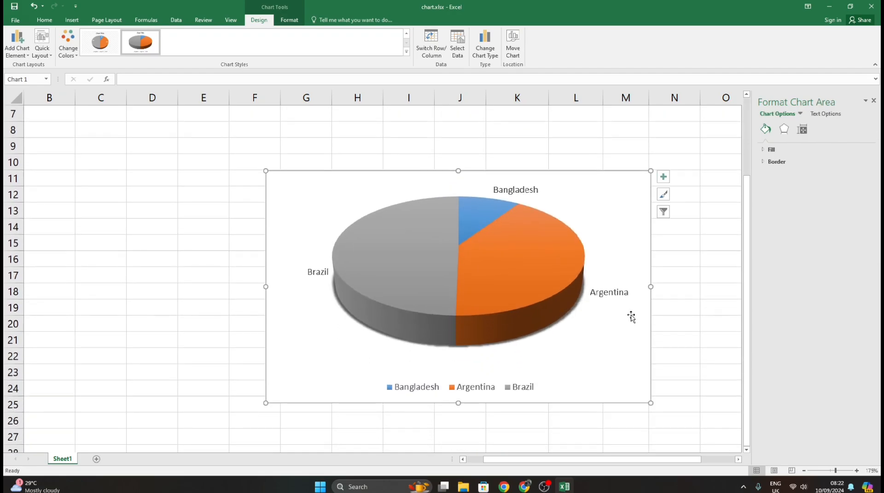
{"action": "key", "text": "Delete"}
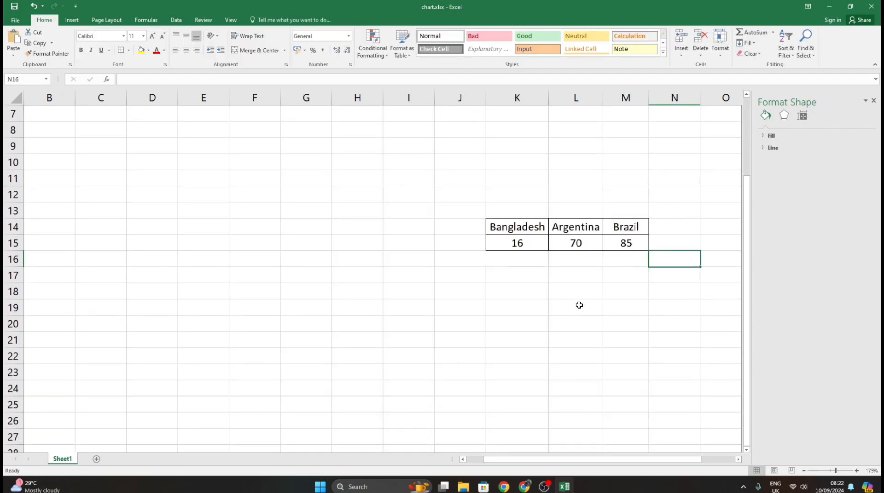
- Enter the headers Name, January, February and March in cells G21 to J21, below the country table
{"action": "scroll", "coordinate": [369, 299], "scroll_direction": "up", "scroll_amount": 2}
{"action": "scroll", "coordinate": [540, 304], "scroll_direction": "down", "scroll_amount": 2}
{"action": "scroll", "coordinate": [539, 302], "scroll_direction": "down", "scroll_amount": 1}
{"action": "double_click", "coordinate": [303, 307]}
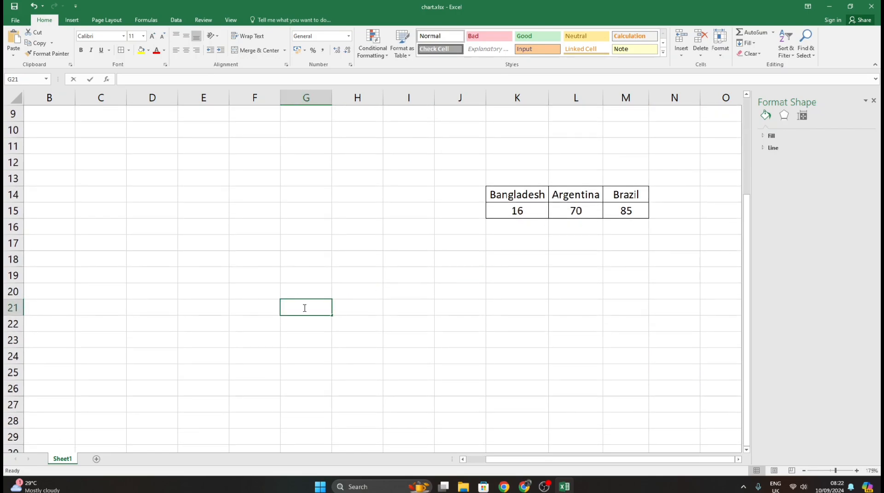
{"action": "type", "text": "Name"}
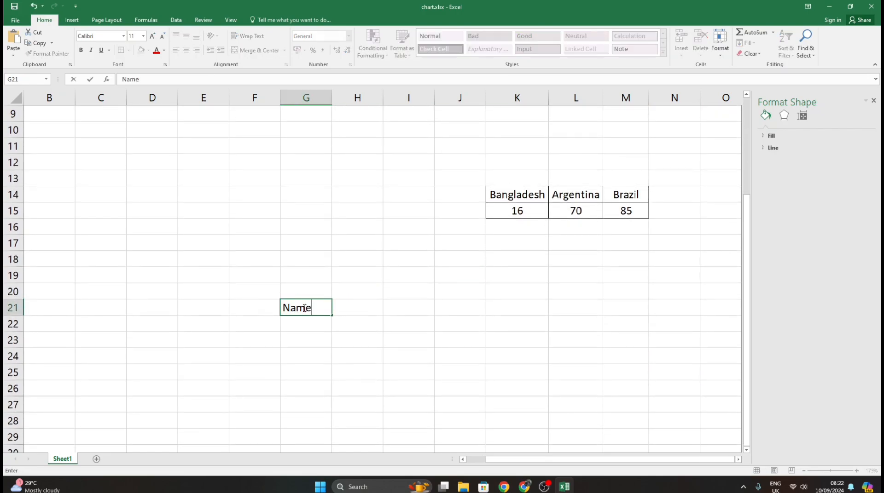
{"action": "double_click", "coordinate": [367, 307]}
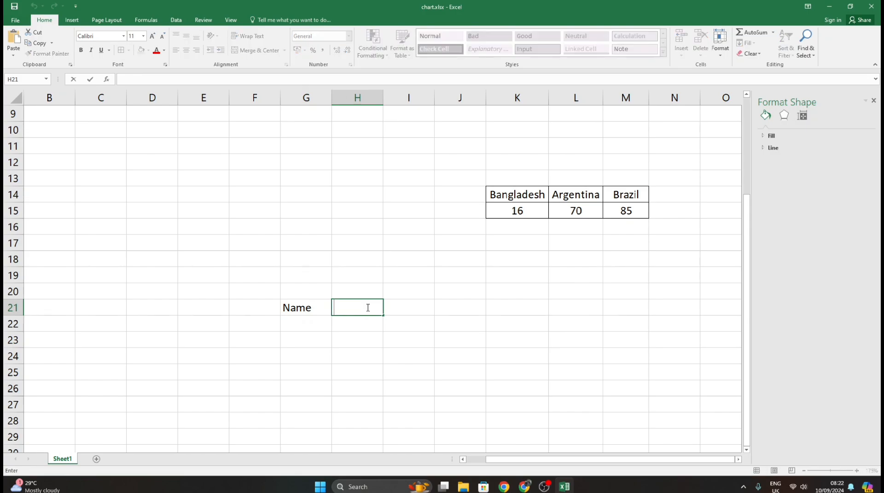
{"action": "type", "text": "j"}
{"action": "type", "text": "anuarty"}
{"action": "key", "text": "Tab"}
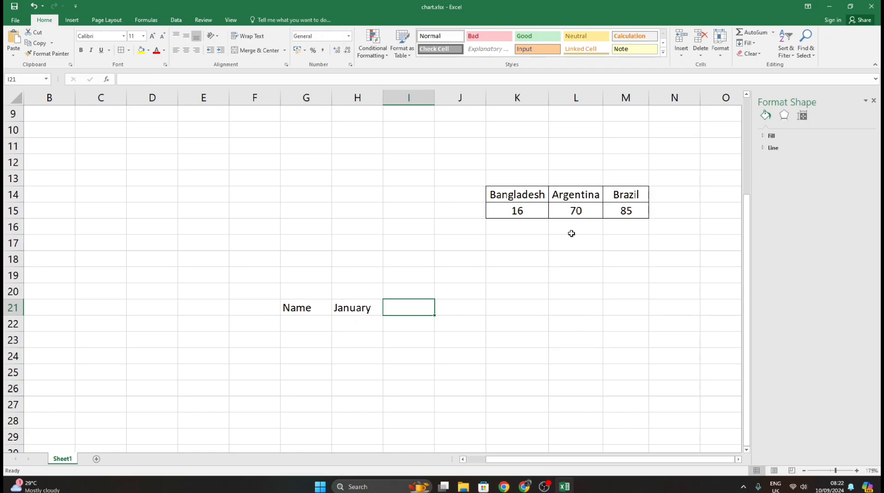
{"action": "type", "text": "February"}
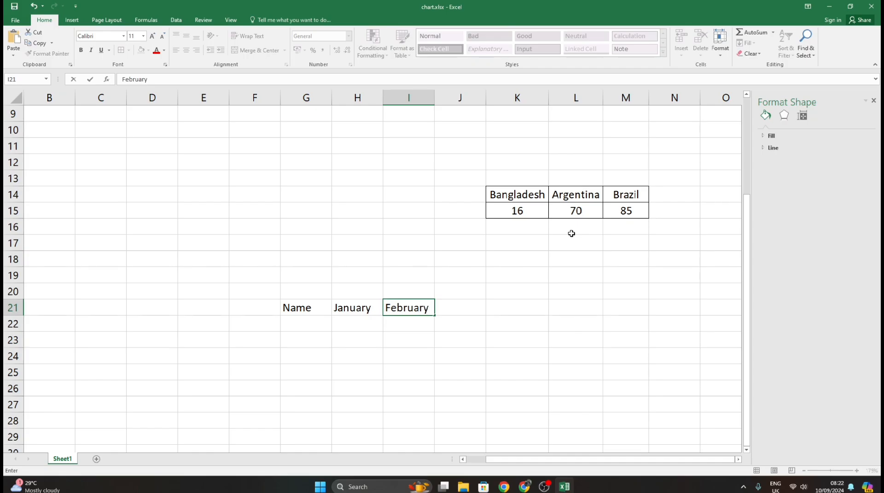
{"action": "key", "text": "Tab"}
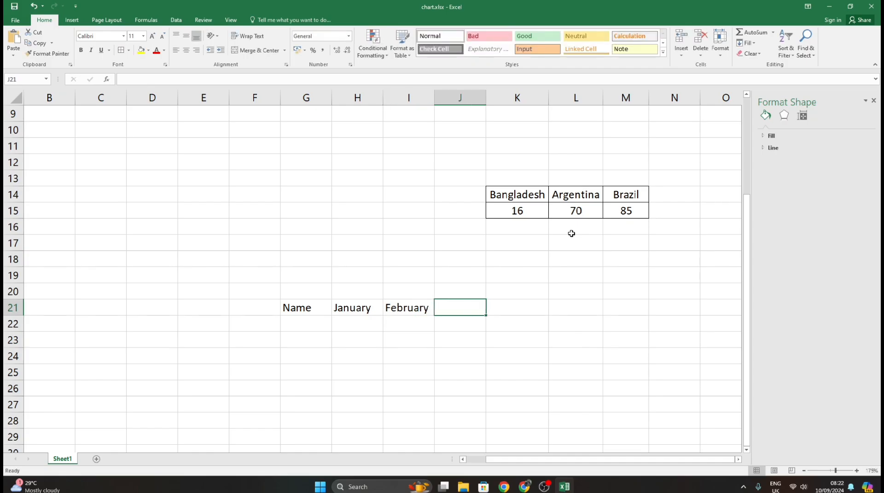
{"action": "type", "text": "March"}
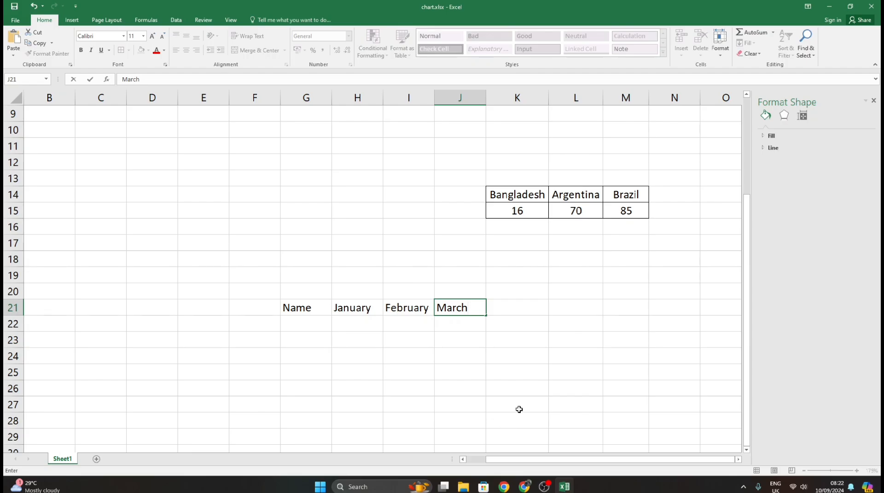
{"action": "left_click", "coordinate": [456, 333]}
- Autofill the month series from January in H21 across to August in O21
{"action": "scroll", "coordinate": [476, 322], "scroll_direction": "down", "scroll_amount": 3}
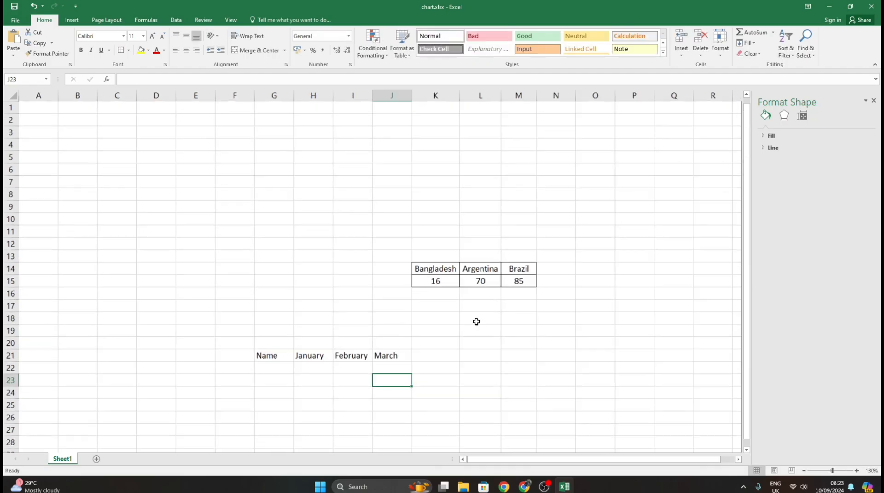
{"action": "left_click", "coordinate": [310, 347]}
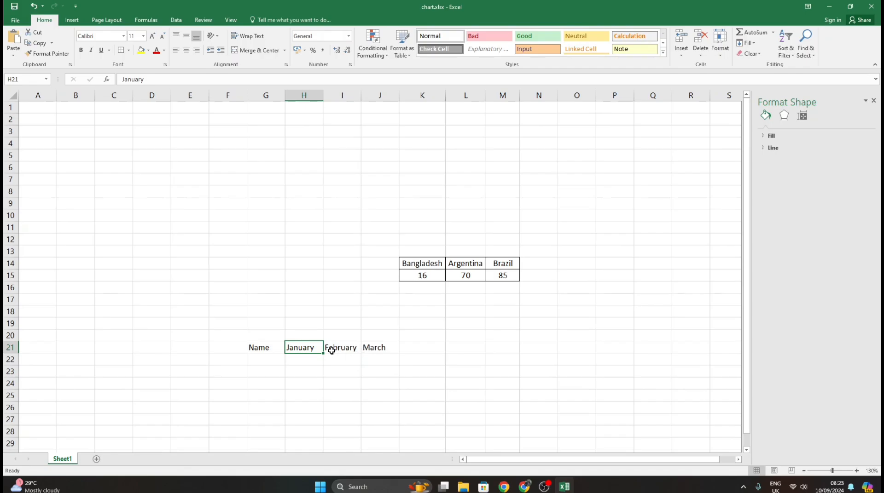
{"action": "left_click_drag", "start_coordinate": [323, 354], "coordinate": [595, 352]}
{"action": "left_click", "coordinate": [587, 400]}
{"action": "scroll", "coordinate": [586, 400], "scroll_direction": "down", "scroll_amount": 3}
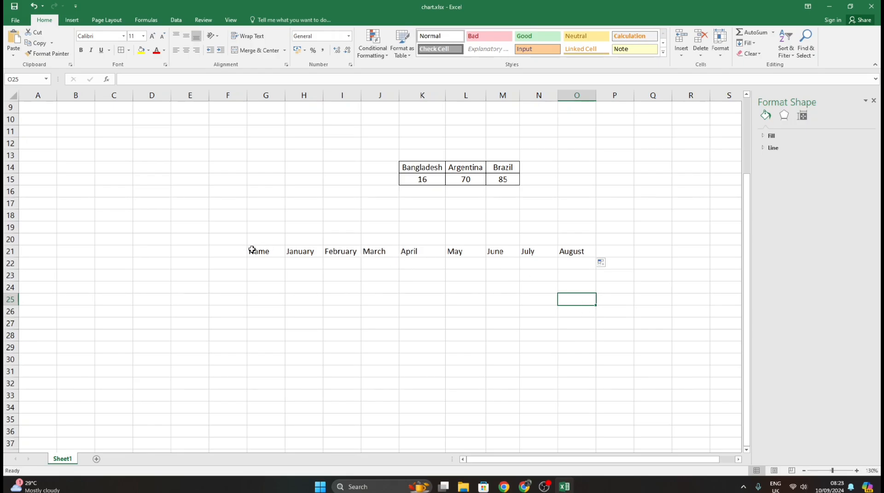
- Center the contents of the monthly table range G21:O23 horizontally
{"action": "left_click_drag", "start_coordinate": [250, 249], "coordinate": [592, 272]}
{"action": "left_click", "coordinate": [755, 240], "text": "shift"}
{"action": "left_click_drag", "start_coordinate": [755, 240], "coordinate": [755, 294]}
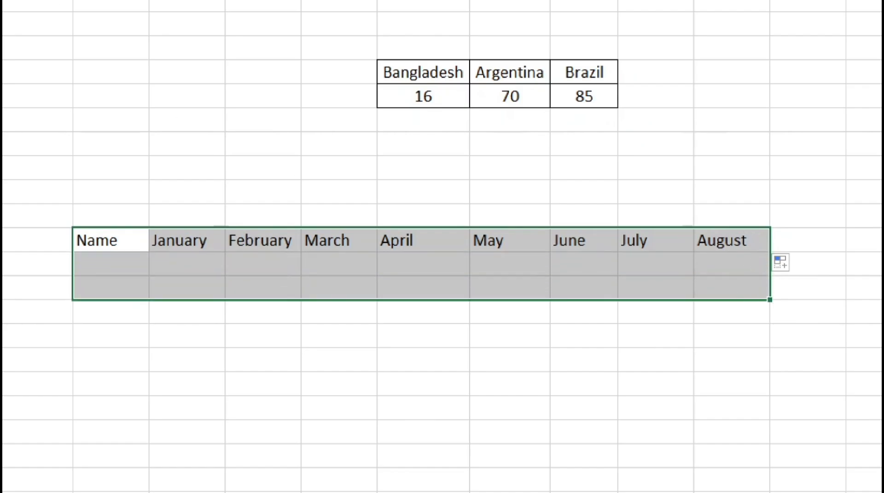
{"action": "key", "text": "alt+h"}
{"action": "key", "text": "a"}
{"action": "key", "text": "c"}
{"action": "left_click", "coordinate": [144, 239]}
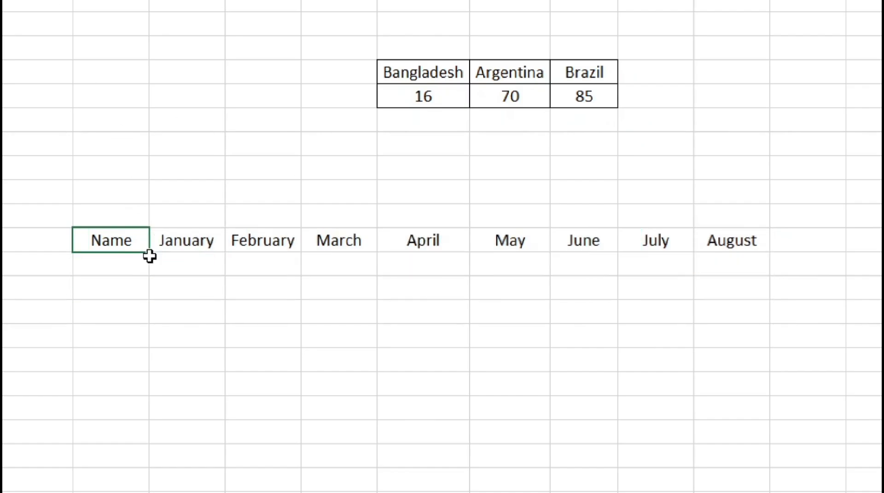
- Enter the person's name in G22 with the values 200 for January and 150 for February
{"action": "left_click", "coordinate": [115, 275]}
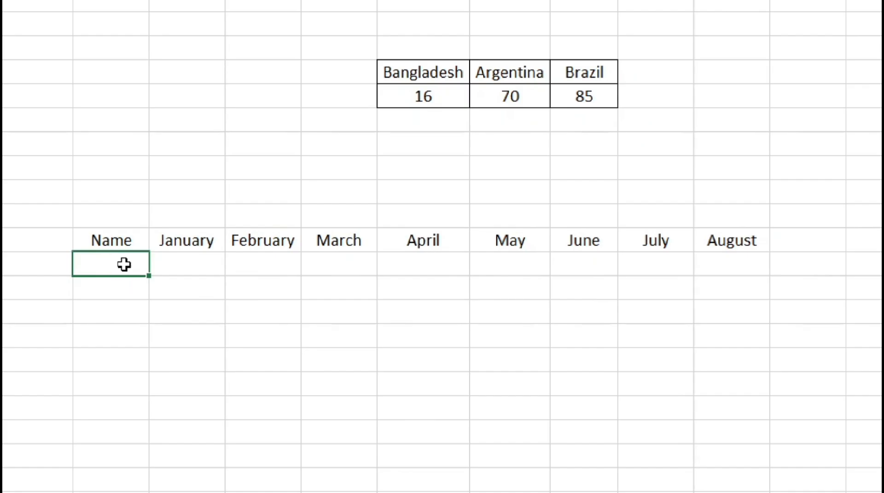
{"action": "double_click", "coordinate": [125, 265]}
{"action": "type", "text": "Munem"}
{"action": "double_click", "coordinate": [200, 263]}
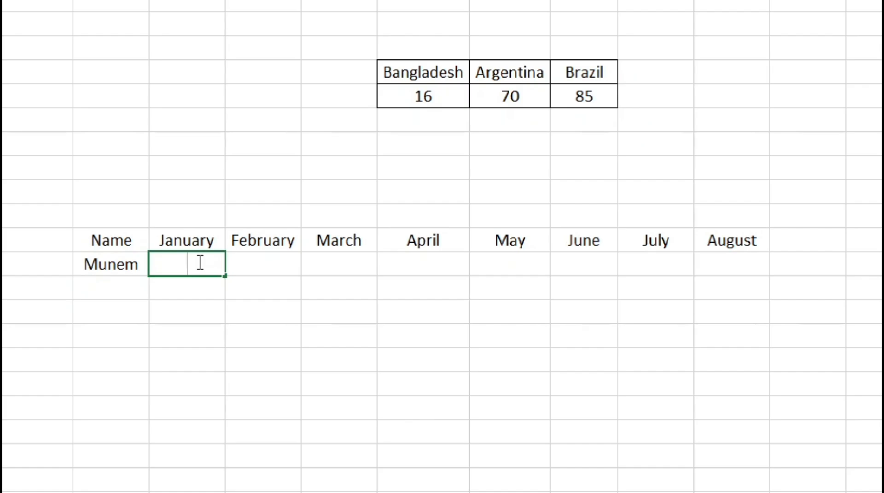
{"action": "type", "text": "200"}
{"action": "left_click", "coordinate": [264, 260]}
{"action": "double_click", "coordinate": [264, 261]}
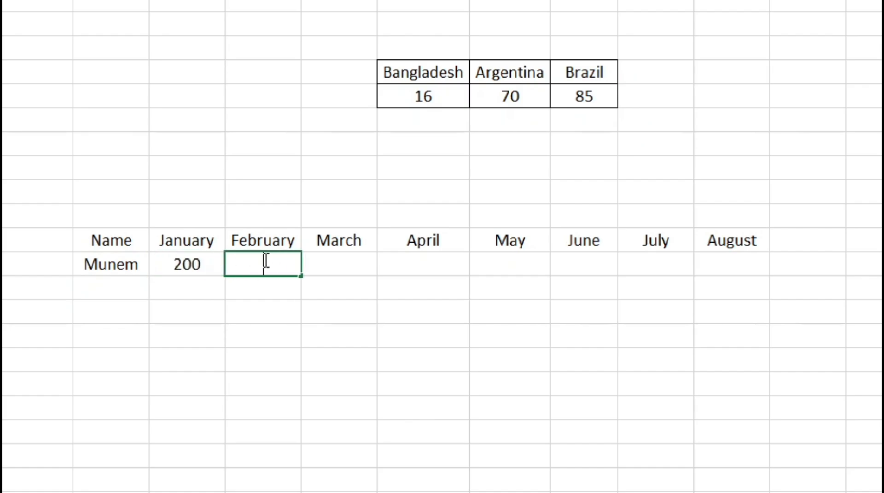
{"action": "type", "text": "150"}
{"action": "key", "text": "Tab"}
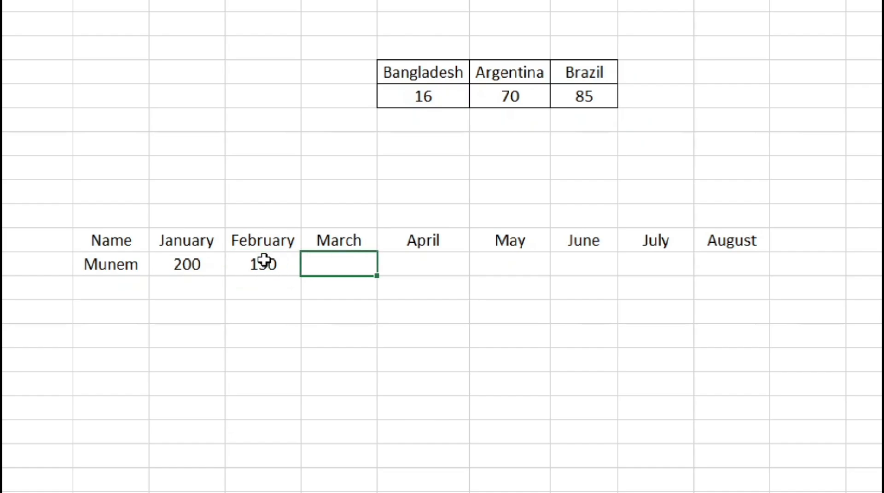
- Enter 205 for March, 210 for April and 500 for May in row 22
{"action": "type", "text": "200"}
{"action": "key", "text": "BackSpace"}
{"action": "type", "text": "5"}
{"action": "key", "text": "Tab"}
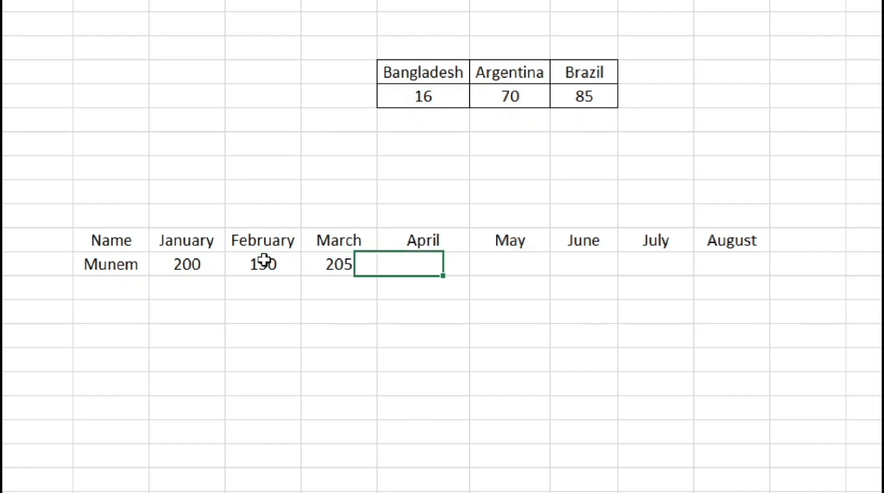
{"action": "type", "text": "210"}
{"action": "key", "text": "Tab"}
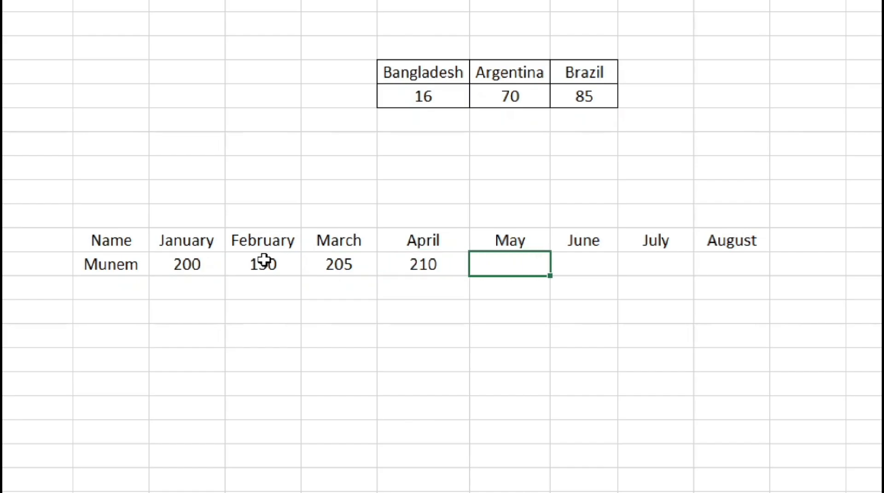
{"action": "type", "text": "500"}
{"action": "key", "text": "Tab"}
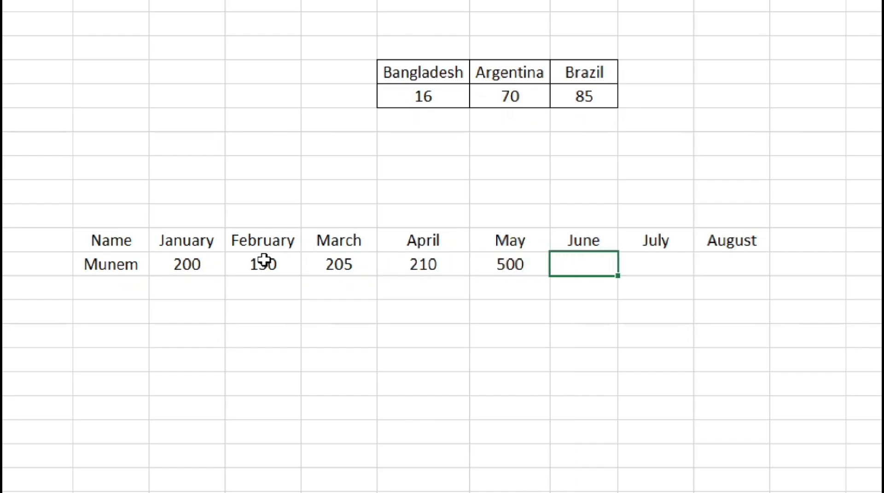
- Complete row 22 with 400 for June, 230 for July and 330 for August
{"action": "type", "text": "400"}
{"action": "key", "text": "Tab"}
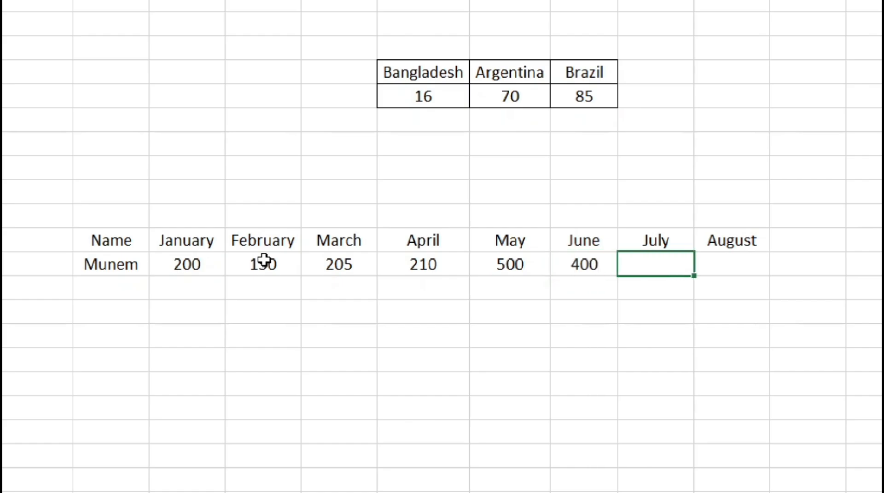
{"action": "type", "text": "230"}
{"action": "key", "text": "Tab"}
{"action": "type", "text": "330"}
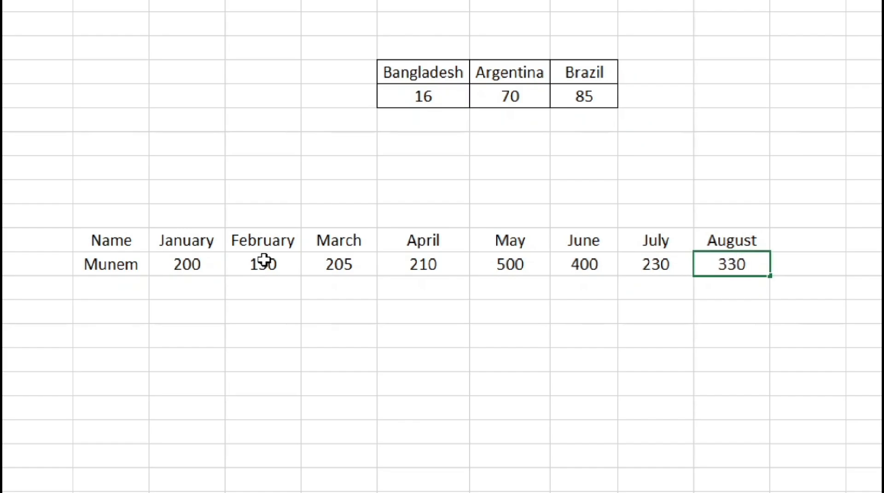
{"action": "left_click", "coordinate": [64, 437]}
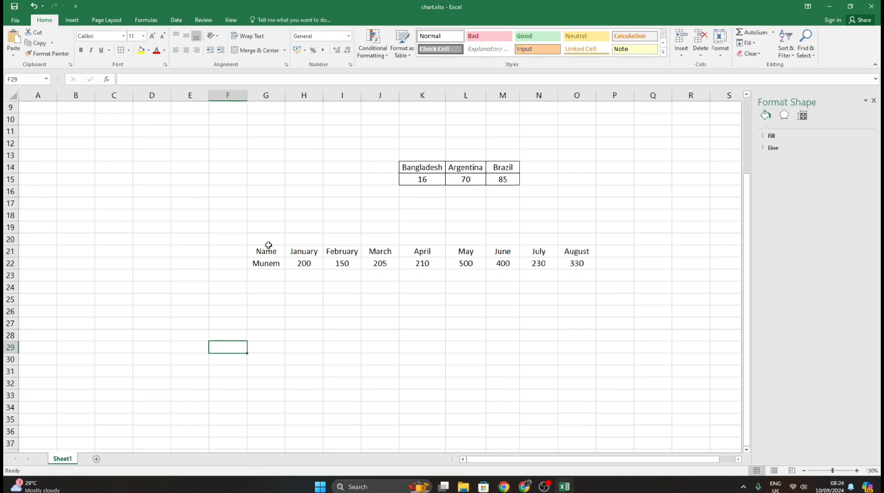
- Apply all borders to the monthly table in G21:O22
{"action": "left_click_drag", "start_coordinate": [268, 245], "coordinate": [592, 262]}
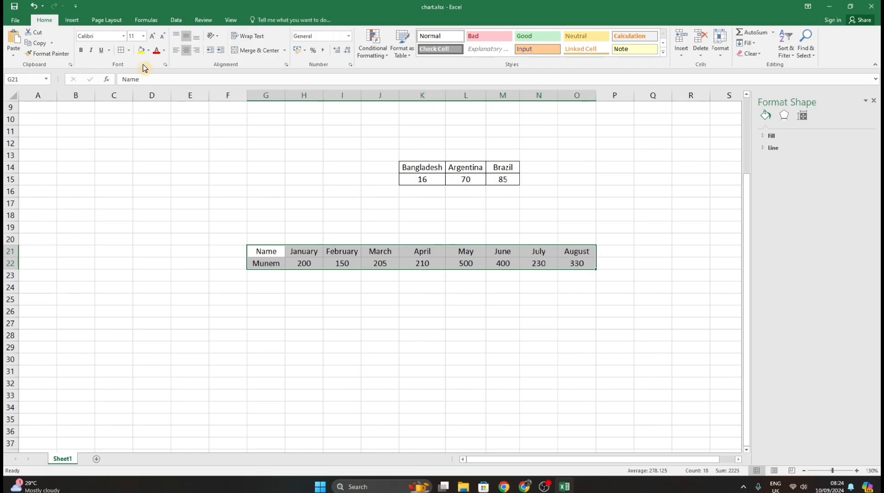
{"action": "left_click", "coordinate": [125, 52]}
{"action": "left_click", "coordinate": [128, 51]}
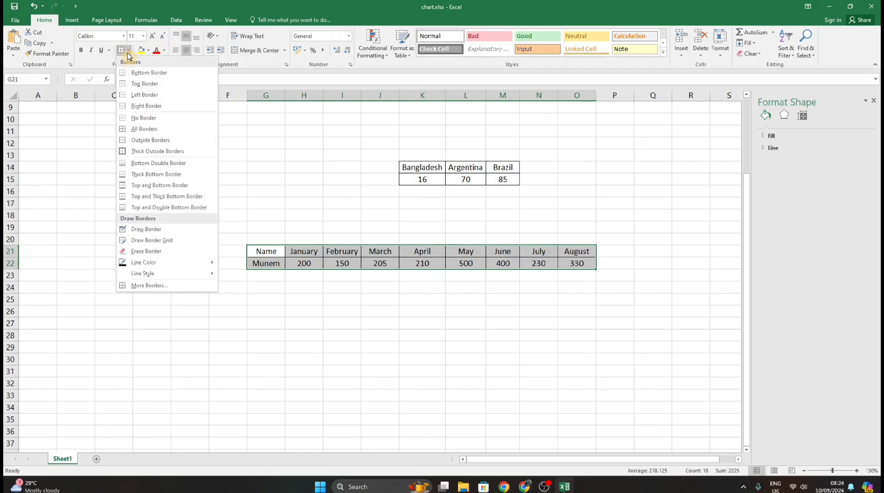
{"action": "left_click", "coordinate": [158, 83]}
{"action": "left_click", "coordinate": [380, 287]}
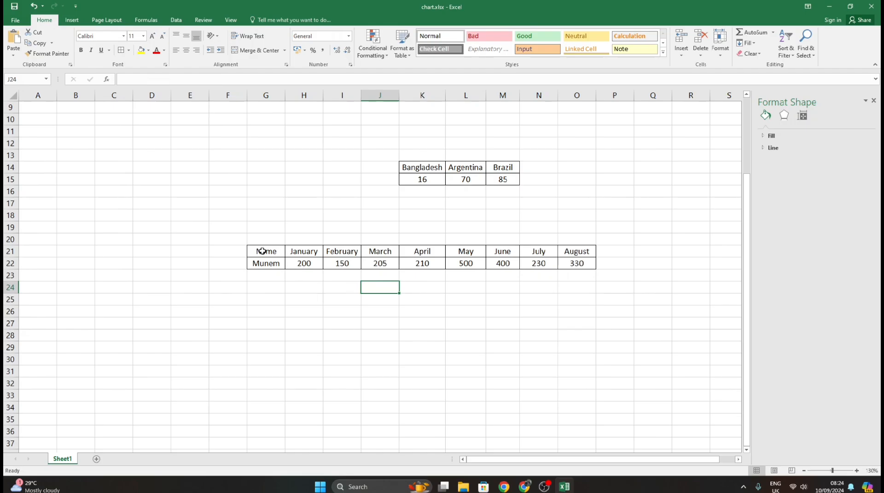
- Insert the recommended Clustered Column chart from the monthly table in G21:O22
{"action": "left_click_drag", "start_coordinate": [262, 251], "coordinate": [576, 262]}
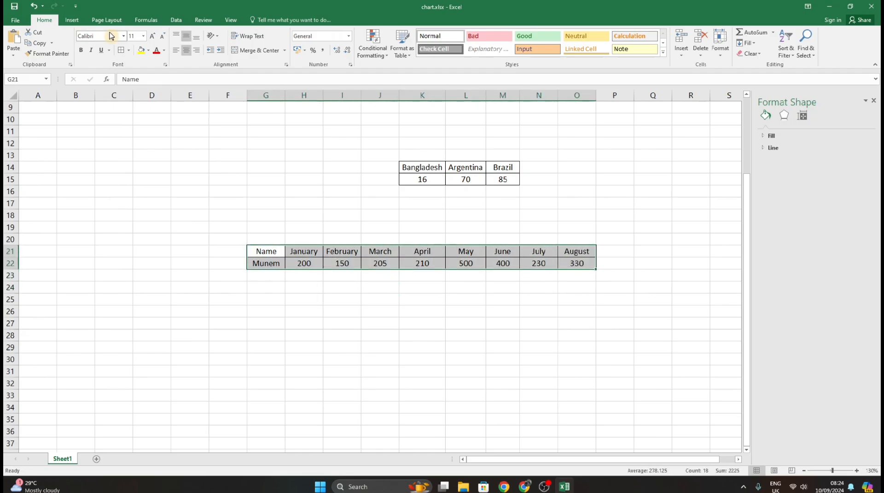
{"action": "left_click", "coordinate": [73, 20]}
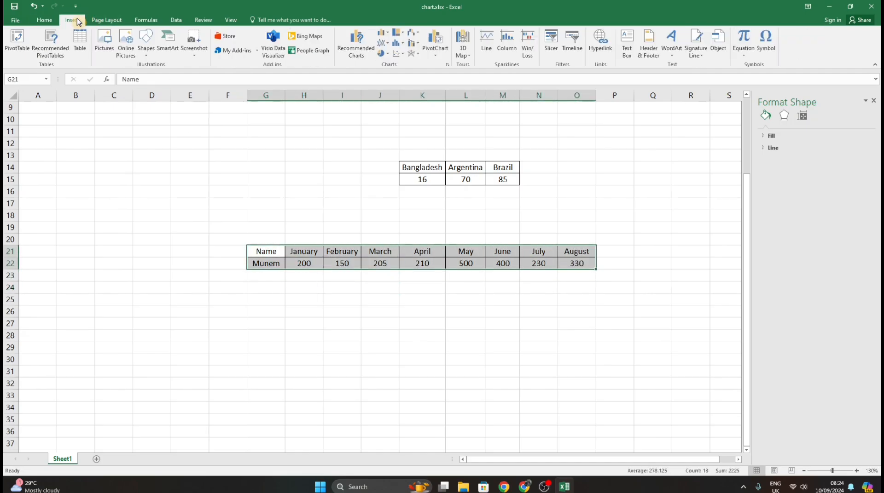
{"action": "left_click", "coordinate": [360, 37]}
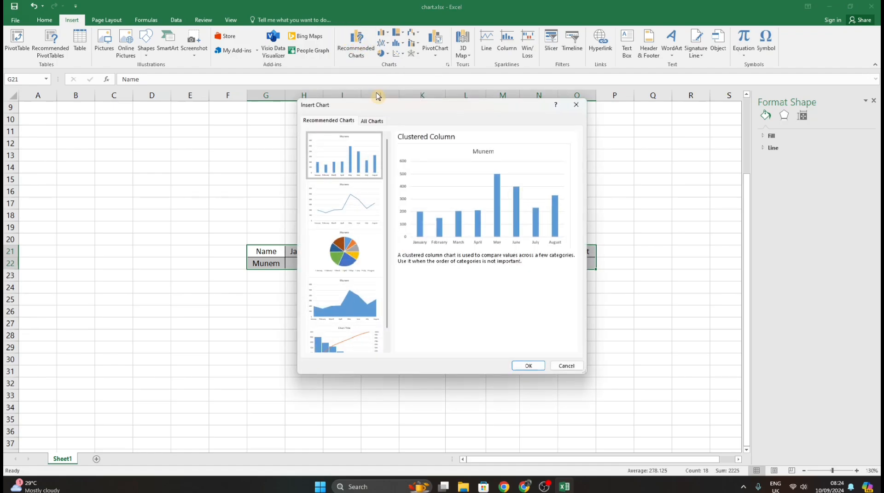
{"action": "left_click_drag", "start_coordinate": [404, 112], "coordinate": [152, 135]}
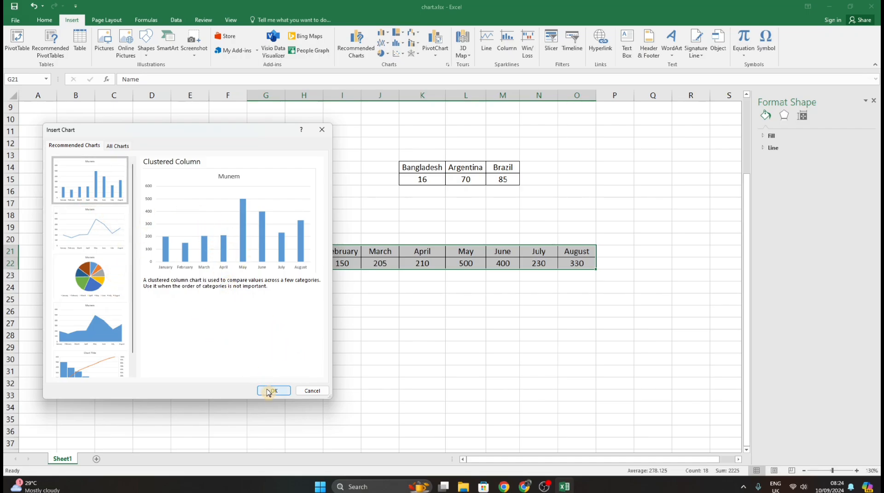
{"action": "left_click", "coordinate": [269, 391]}
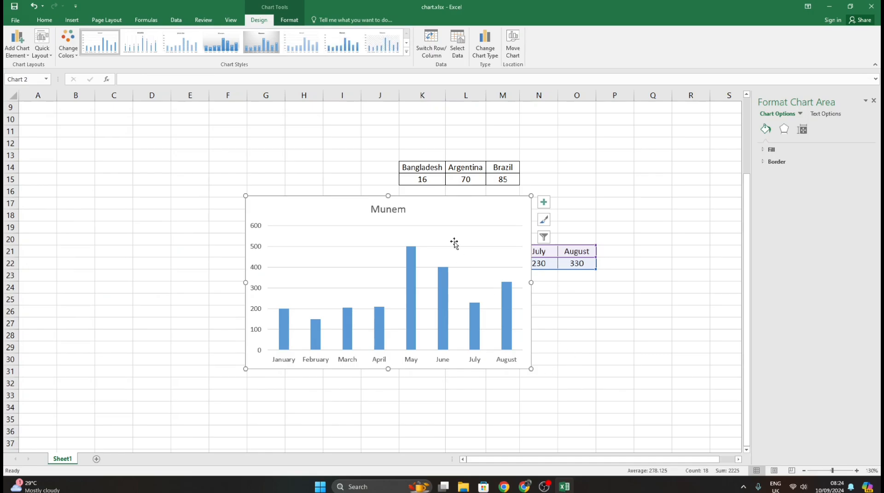
- Move the column chart's title down into the plot area, and undo the move
{"action": "scroll", "coordinate": [433, 163], "scroll_direction": "down", "scroll_amount": 3}
{"action": "scroll", "coordinate": [411, 134], "scroll_direction": "up", "scroll_amount": 1}
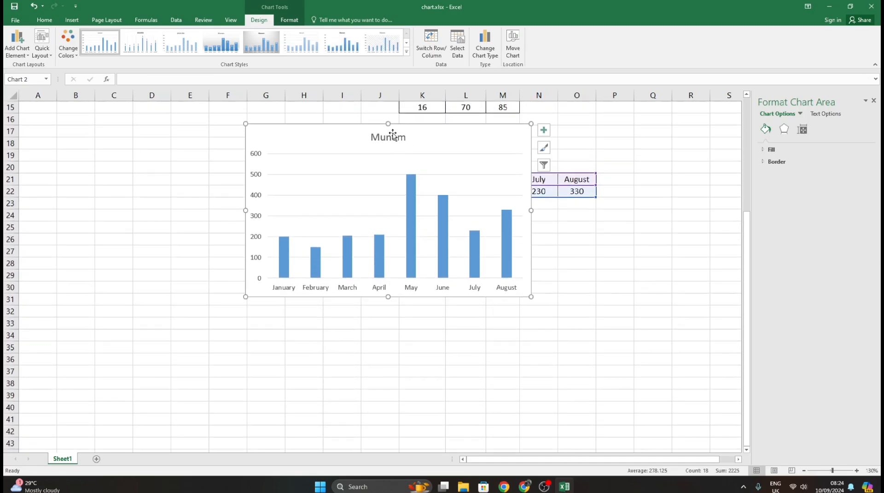
{"action": "left_click", "coordinate": [388, 136]}
{"action": "left_click_drag", "start_coordinate": [407, 193], "coordinate": [434, 275]}
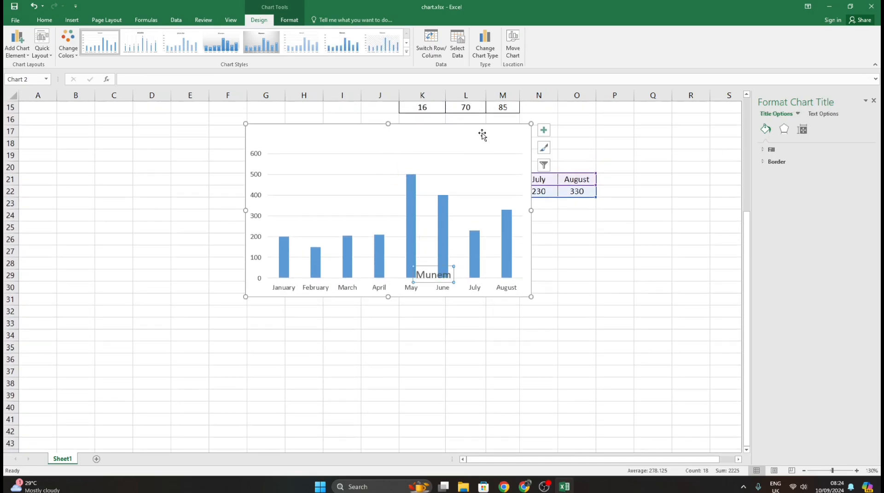
{"action": "key", "text": "ctrl+z"}
{"action": "left_click", "coordinate": [577, 225]}
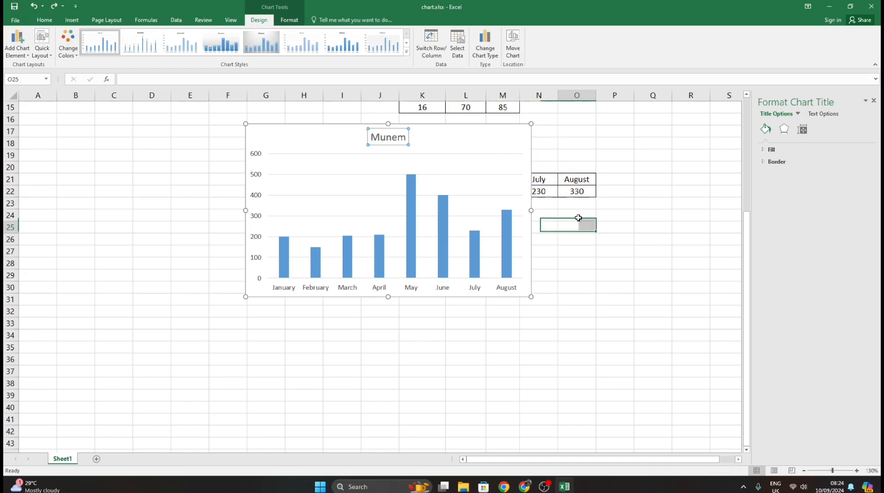
- Move the column chart below the monthly table, to start at about row 25
{"action": "left_click", "coordinate": [401, 126]}
{"action": "left_click_drag", "start_coordinate": [400, 125], "coordinate": [429, 220]}
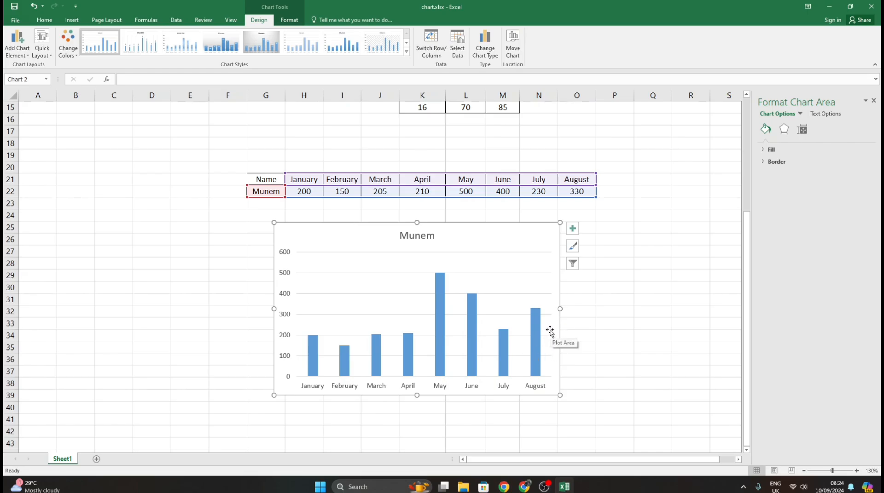
{"action": "left_click", "coordinate": [601, 337]}
{"action": "scroll", "coordinate": [485, 212], "scroll_direction": "down", "scroll_amount": 2}
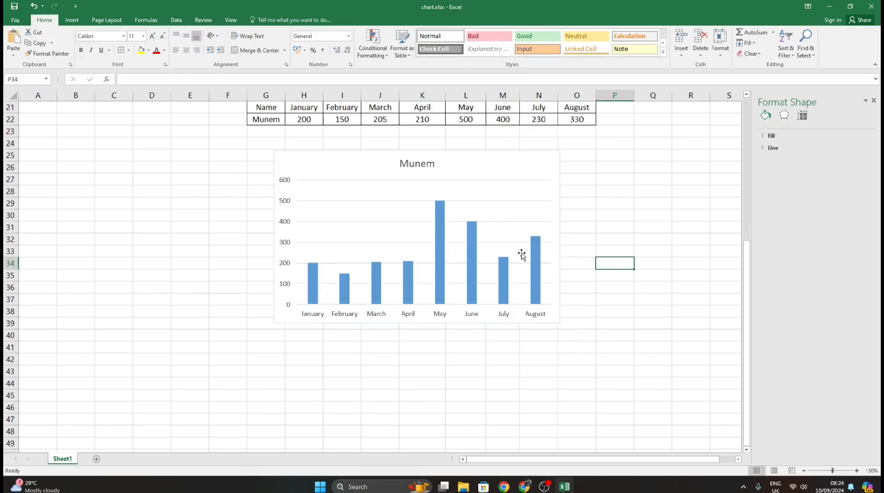
- Delete the whole column chart, keeping the monthly table
{"action": "left_click", "coordinate": [481, 253]}
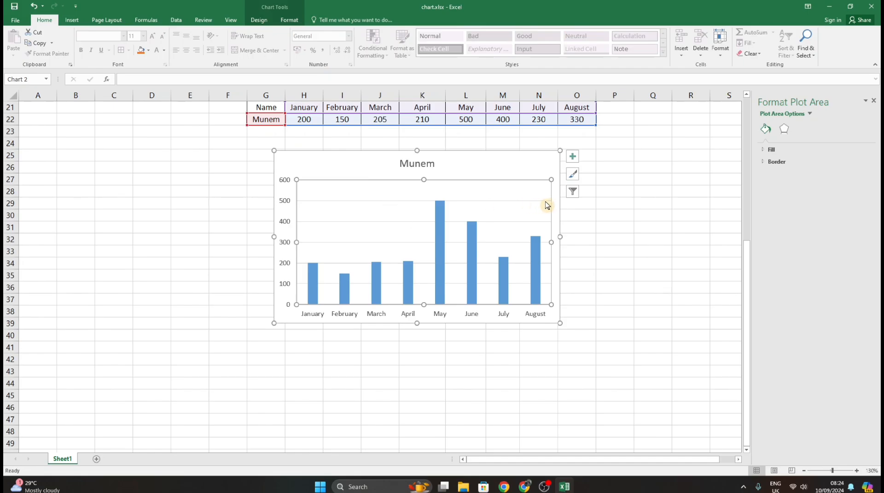
{"action": "scroll", "coordinate": [569, 231], "scroll_direction": "up", "scroll_amount": 3}
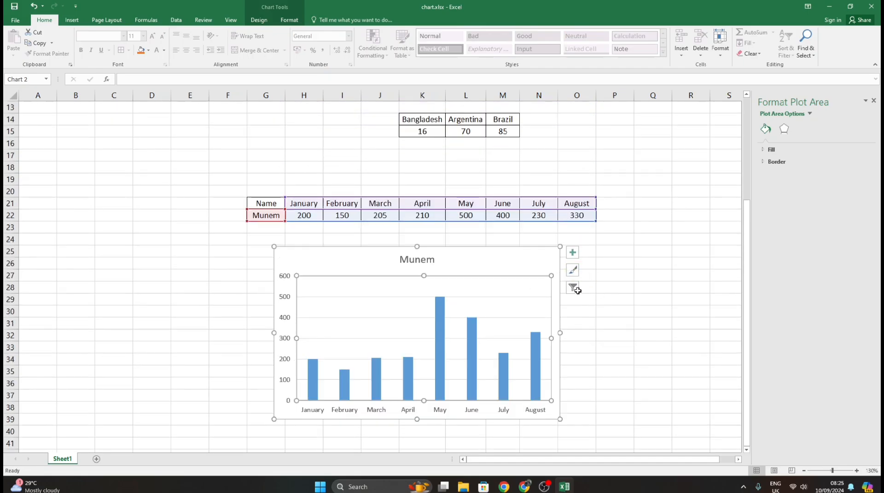
{"action": "left_click", "coordinate": [604, 299]}
{"action": "left_click", "coordinate": [517, 252]}
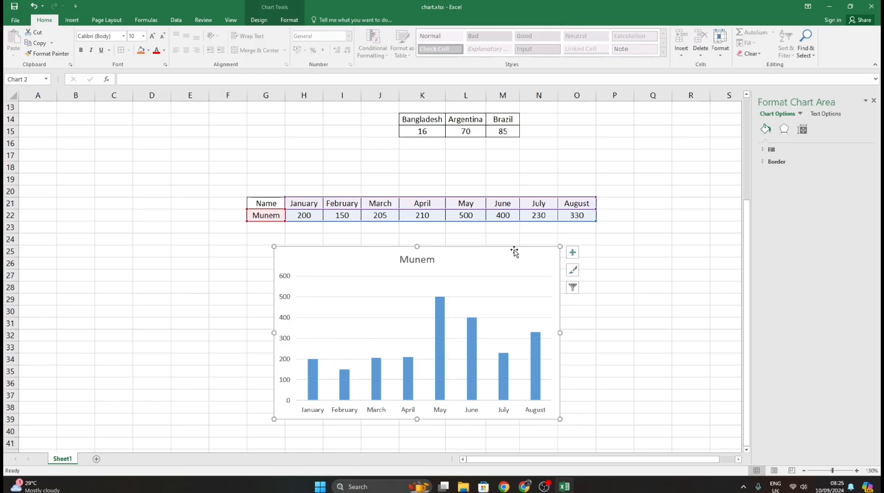
{"action": "key", "text": "Delete"}
- Open the chart insertion options for G21:O22 and show the full list of chart types
{"action": "left_click_drag", "start_coordinate": [251, 202], "coordinate": [576, 219]}
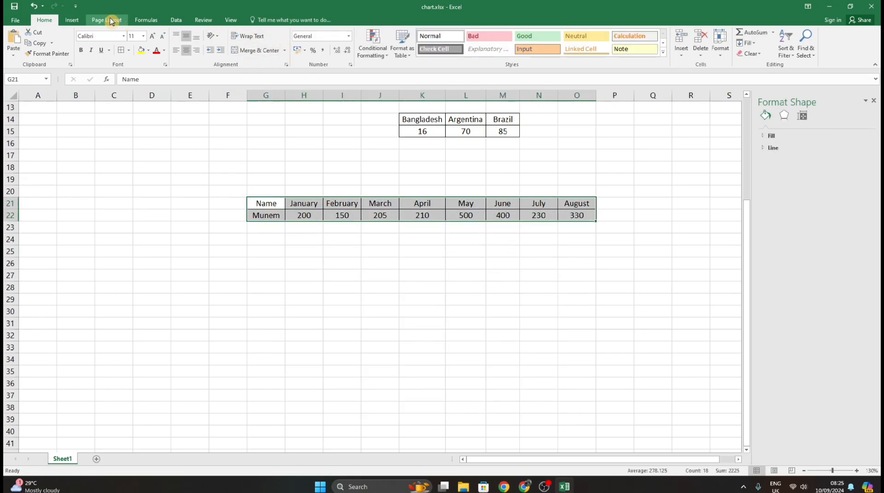
{"action": "left_click", "coordinate": [72, 20]}
{"action": "left_click", "coordinate": [356, 52]}
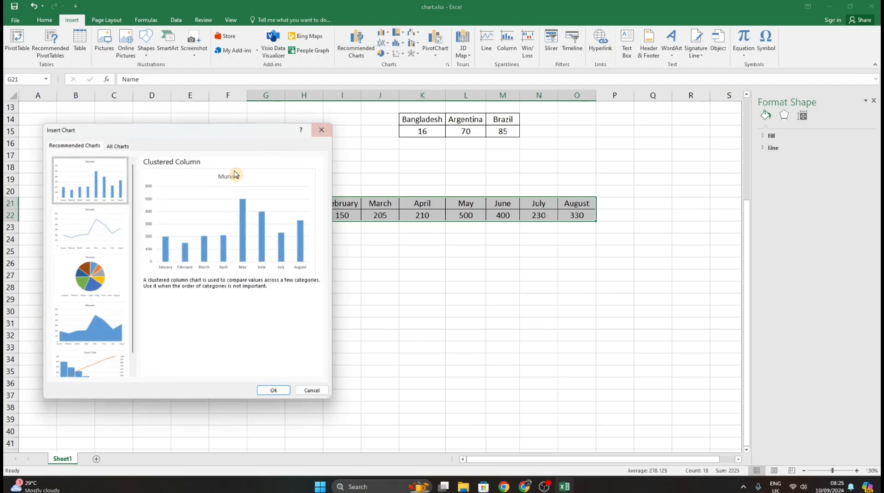
{"action": "scroll", "coordinate": [90, 257], "scroll_direction": "down", "scroll_amount": 1}
{"action": "scroll", "coordinate": [91, 260], "scroll_direction": "up", "scroll_amount": 1}
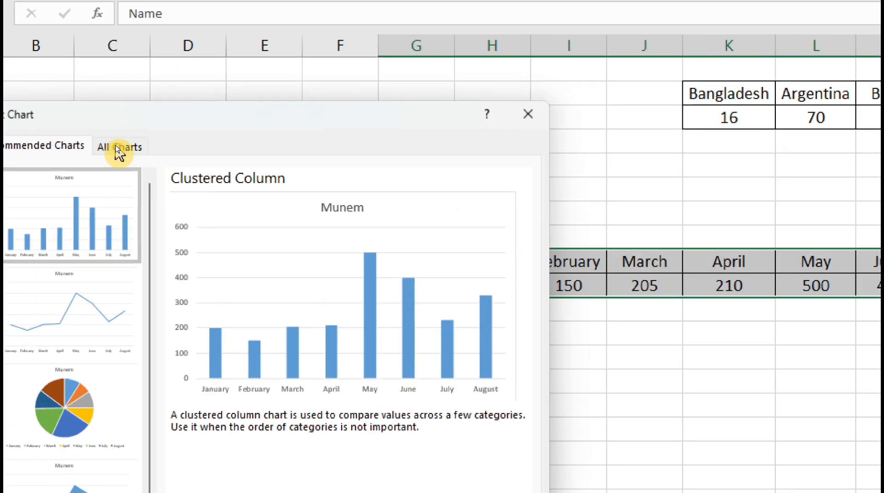
{"action": "left_click", "coordinate": [117, 146]}
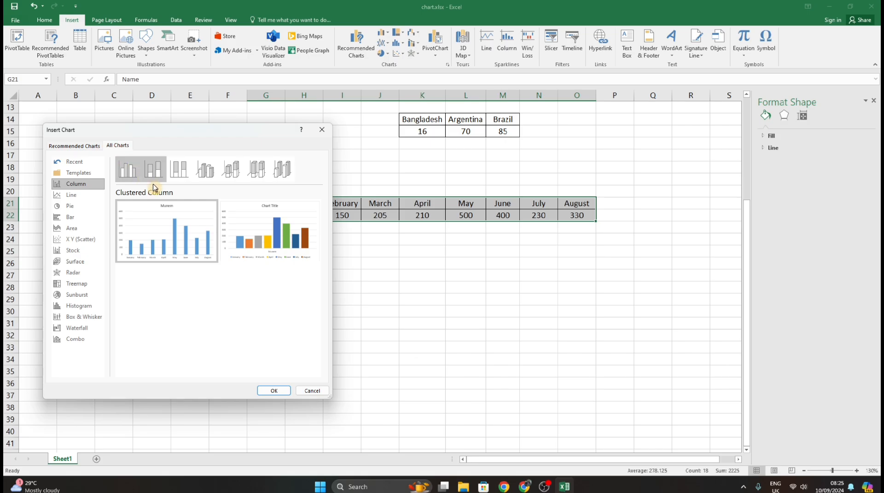
- Preview the stacked and 100% stacked column types, and insert a 3-D Stacked Column chart of the monthly table with months as categories
{"action": "left_click", "coordinate": [151, 173]}
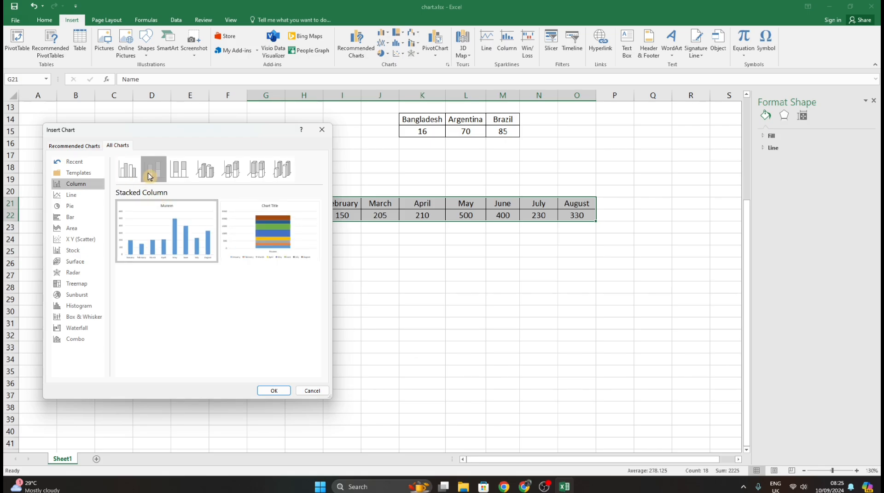
{"action": "left_click", "coordinate": [179, 173]}
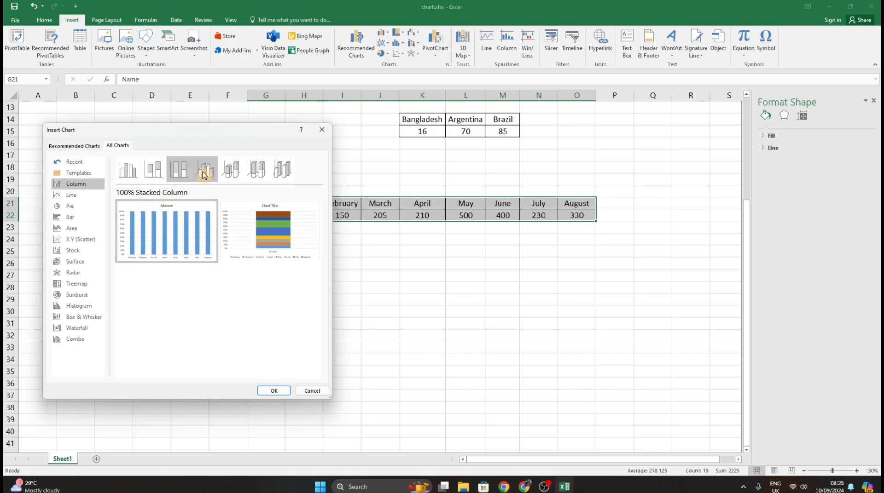
{"action": "left_click", "coordinate": [233, 170]}
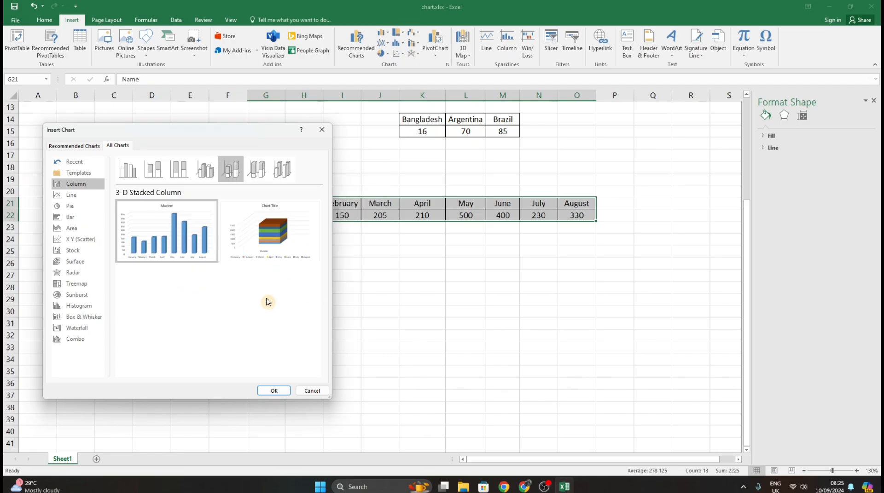
{"action": "left_click", "coordinate": [271, 390]}
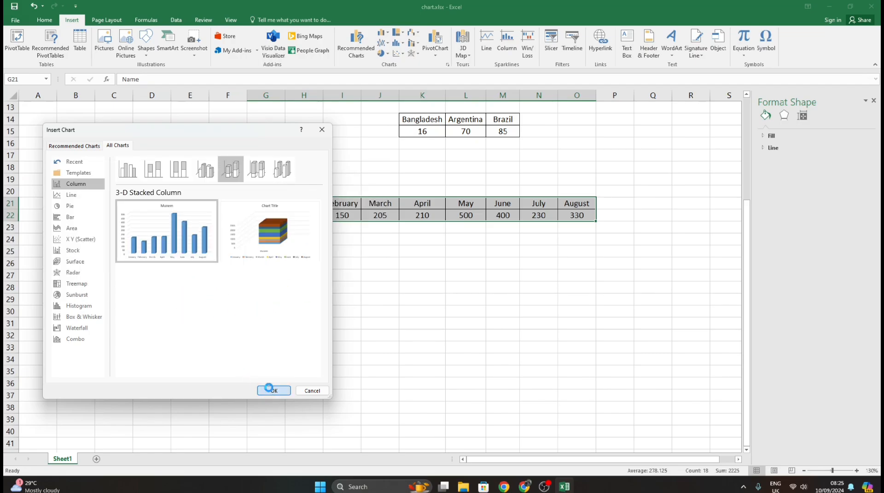
- Shift the 3-D chart's source range one column to I21:P22, and apply the third chart style with value labels inside the columns
{"action": "scroll", "coordinate": [348, 263], "scroll_direction": "down", "scroll_amount": 2}
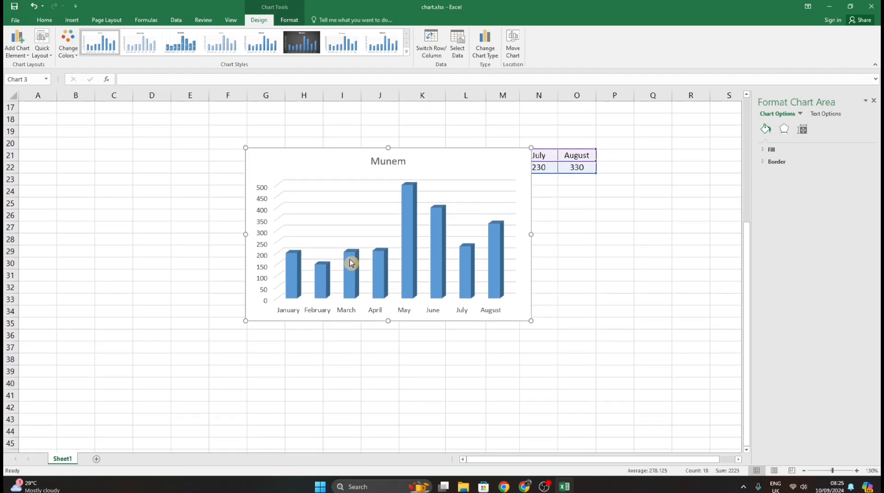
{"action": "left_click", "coordinate": [351, 263]}
{"action": "left_click_drag", "start_coordinate": [344, 152], "coordinate": [376, 223]}
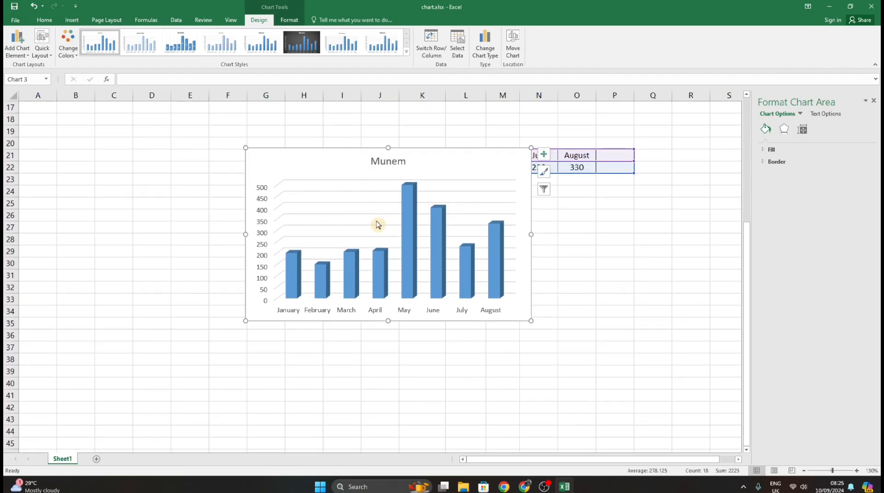
{"action": "left_click", "coordinate": [174, 45]}
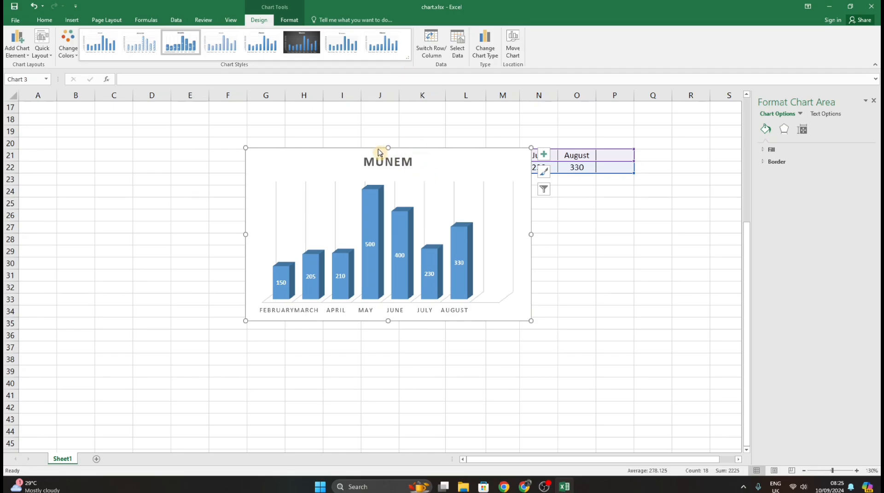
- Move the 3-D column chart below the monthly table, with its upper-left corner at about cell H24
{"action": "left_click", "coordinate": [628, 214]}
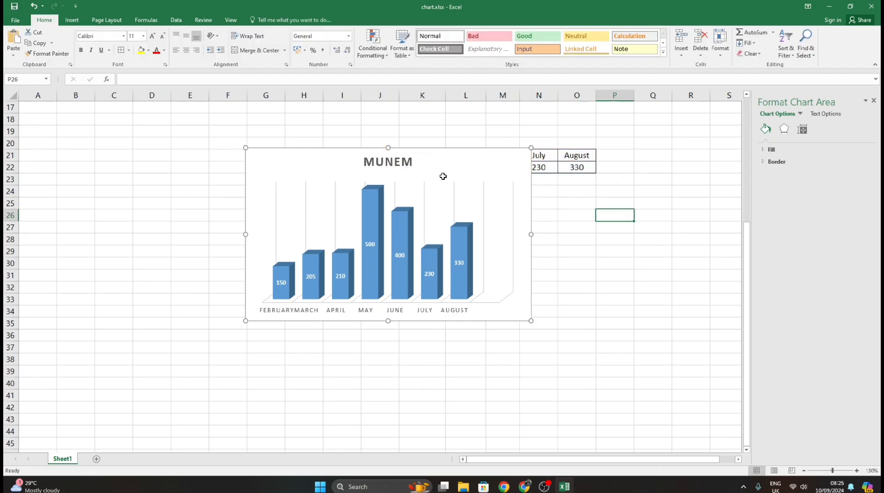
{"action": "left_click", "coordinate": [389, 163]}
{"action": "left_click_drag", "start_coordinate": [365, 153], "coordinate": [404, 188]}
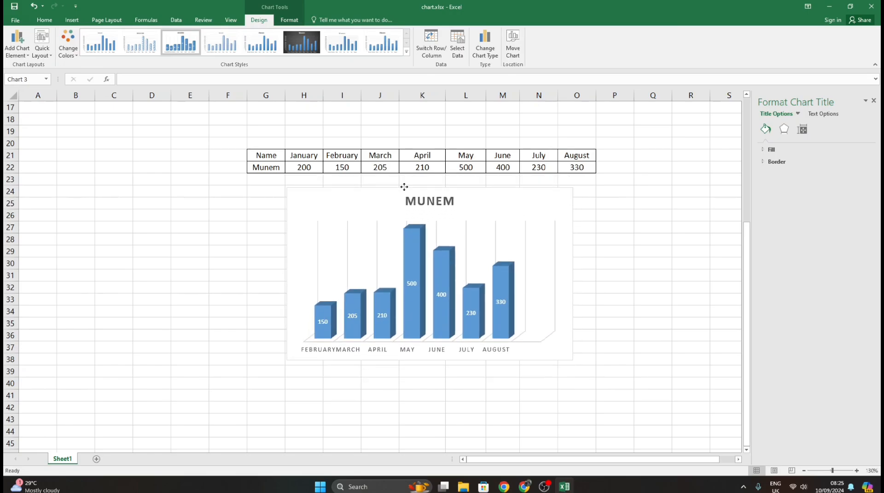
{"action": "left_click", "coordinate": [593, 254]}
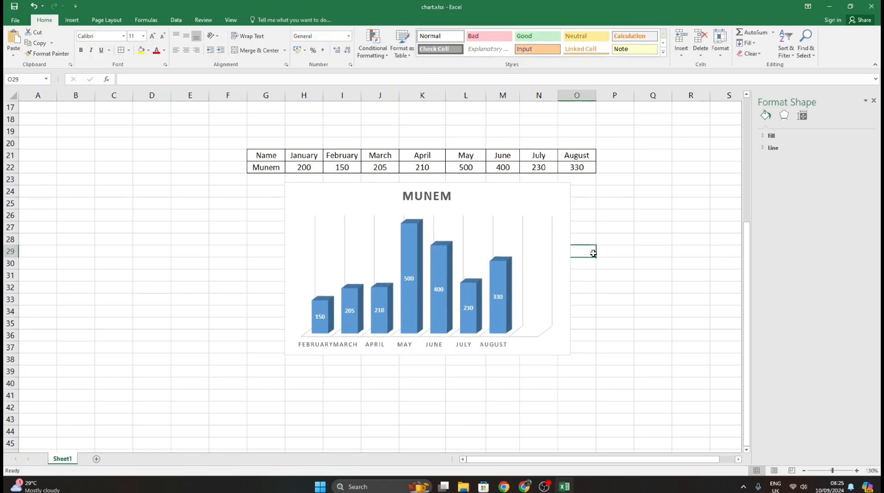
{"action": "scroll", "coordinate": [375, 227], "scroll_direction": "down", "scroll_amount": 1}
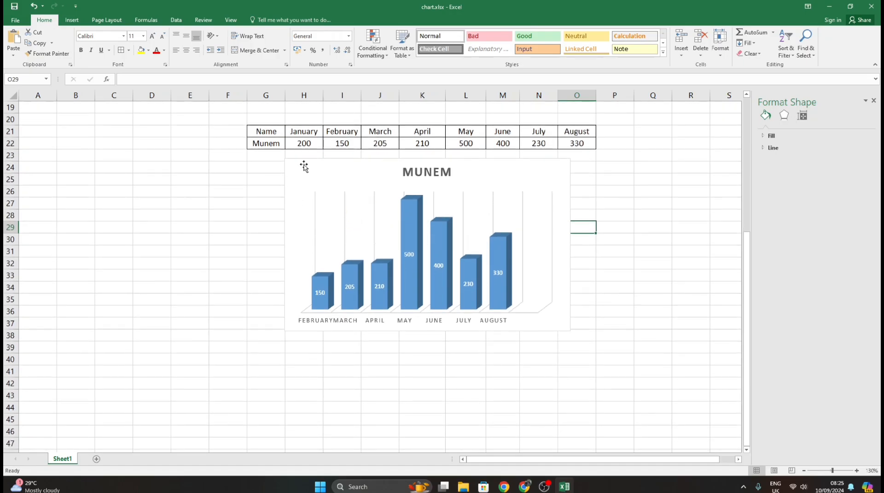
{"action": "mouse_move", "coordinate": [304, 167]}
{"action": "left_mouse_down"}
{"action": "mouse_move", "coordinate": [336, 213]}
{"action": "mouse_move", "coordinate": [309, 172]}
{"action": "left_mouse_up"}
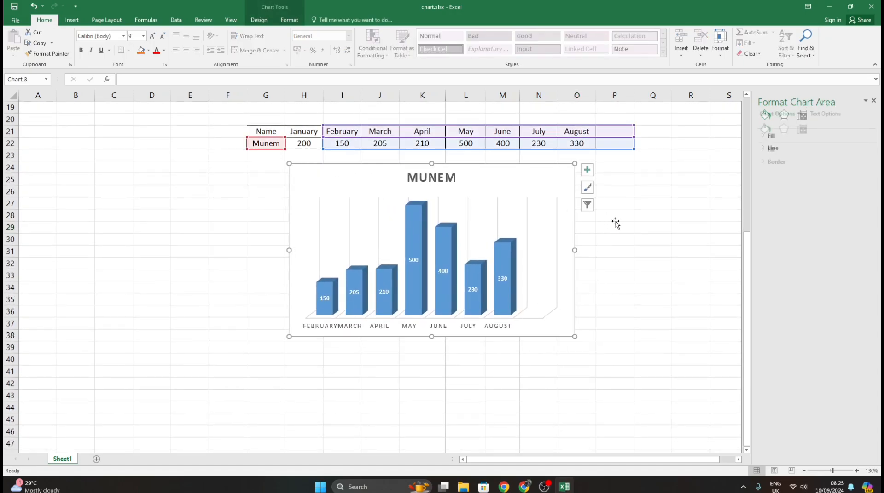
{"action": "left_click", "coordinate": [80, 19]}
{"action": "left_click", "coordinate": [109, 20]}
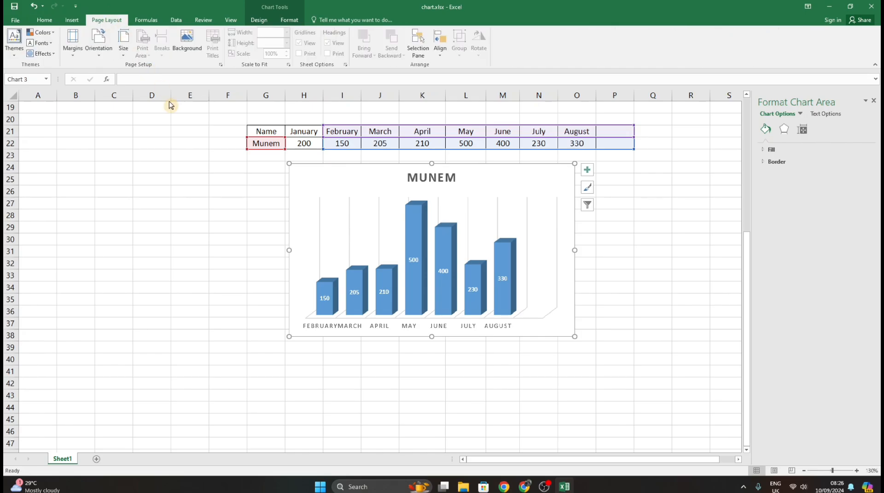
- Deselect the chart and minimize the workbook window to show the desktop
{"action": "left_click", "coordinate": [108, 178]}
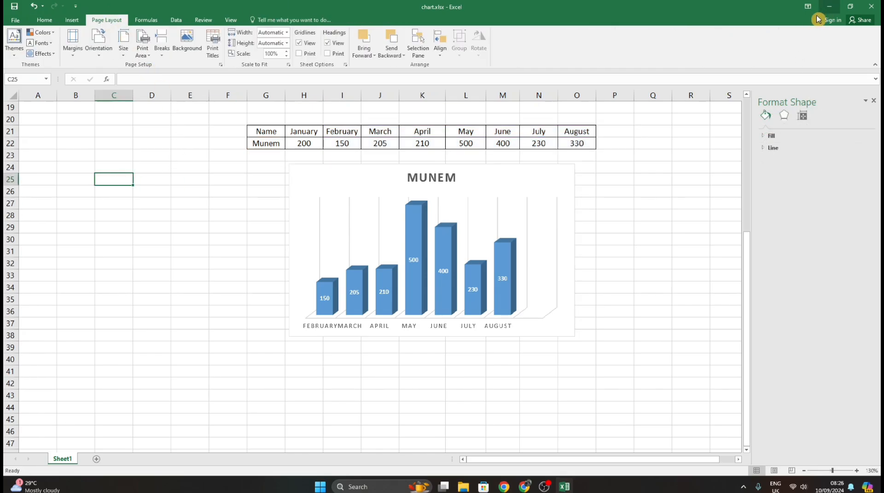
{"action": "left_click", "coordinate": [828, 7]}
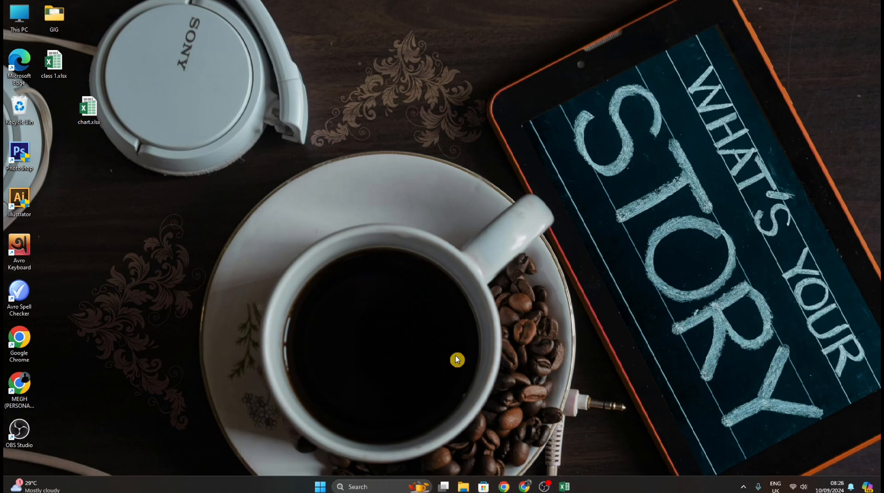
{"action": "mouse_move", "coordinate": [553, 487]}
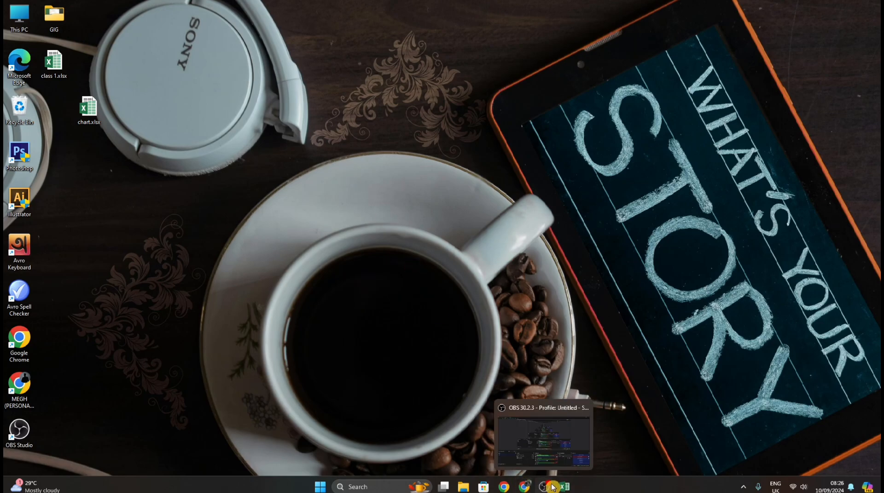